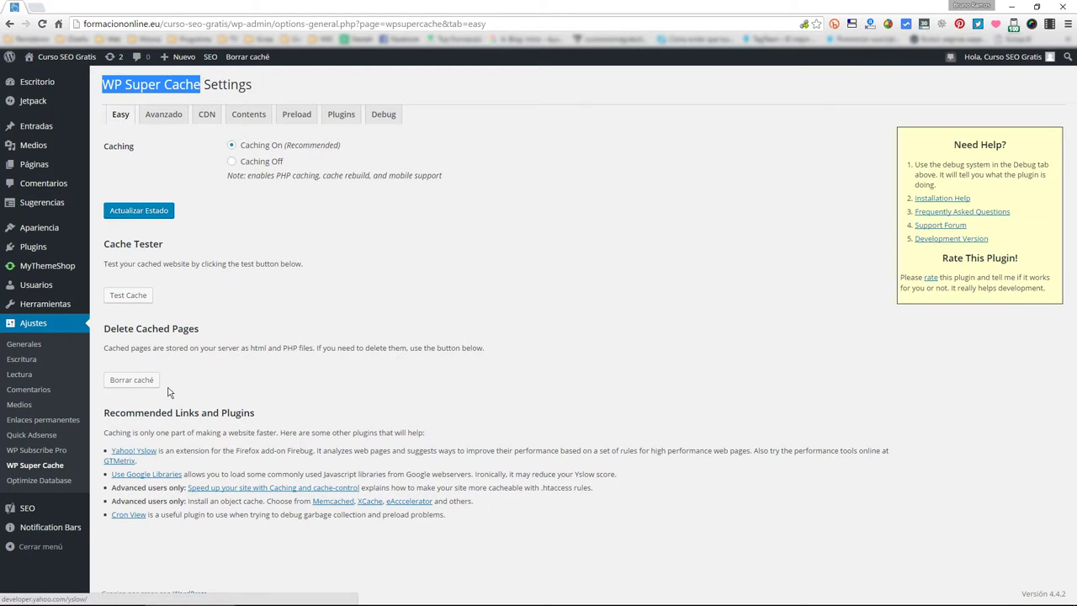
- Run the cache test on the website from the WP Super Cache settings
mouse_move(36, 253)
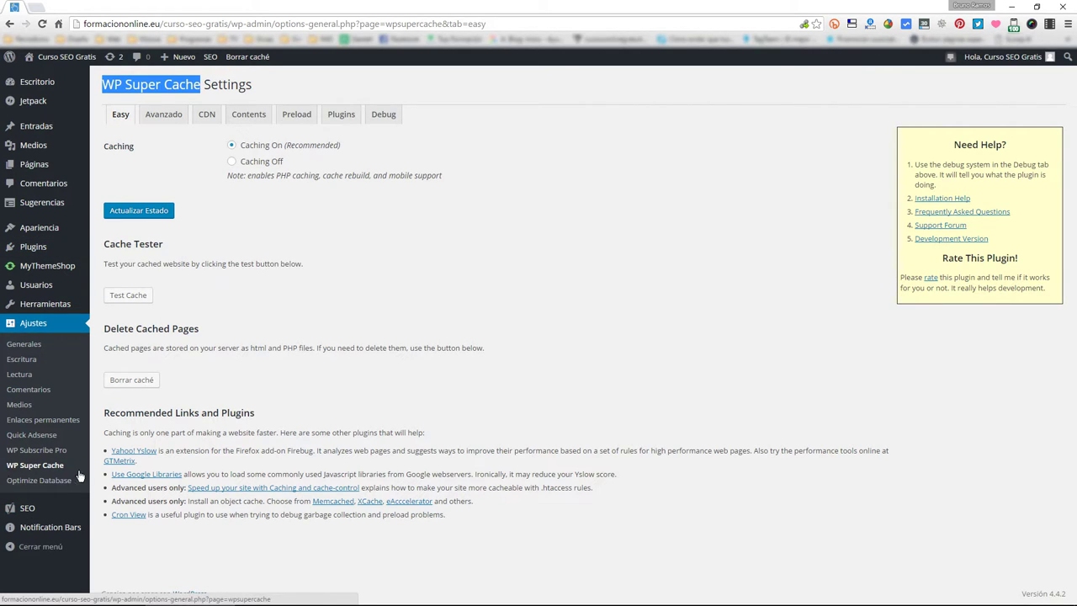
click(445, 112)
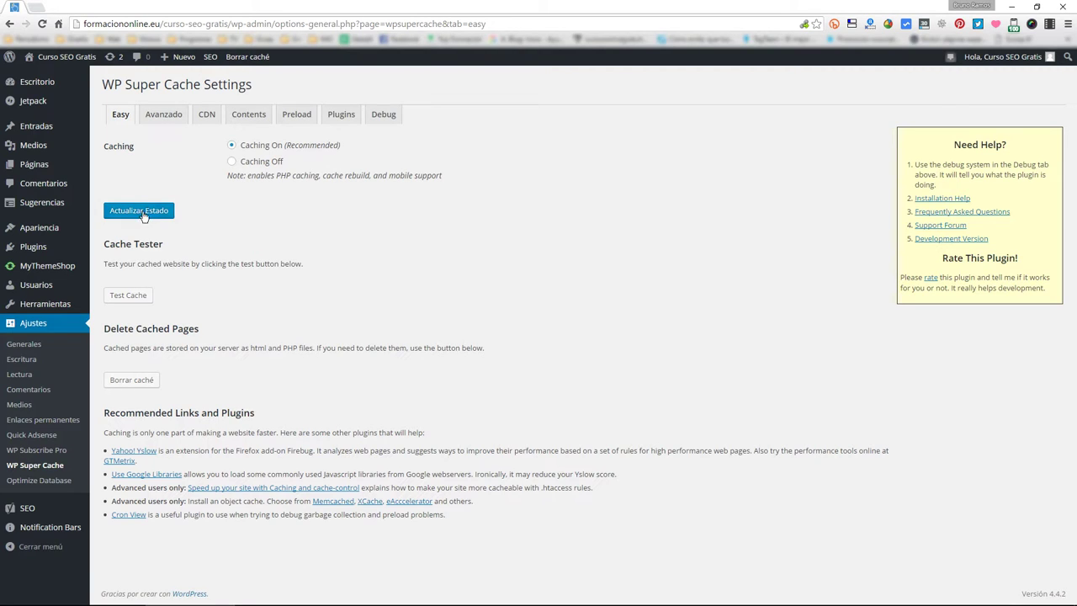
click(122, 300)
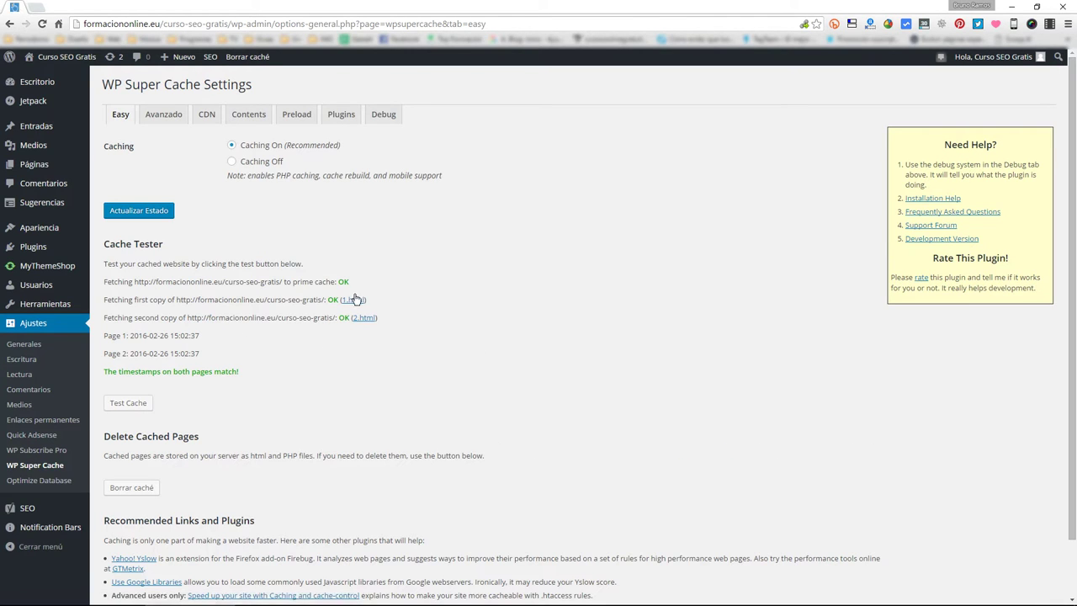
- Open the tested copies 1.html and 2.html in separate tabs and compare their pages and addresses
middle_click(354, 302)
middle_click(363, 318)
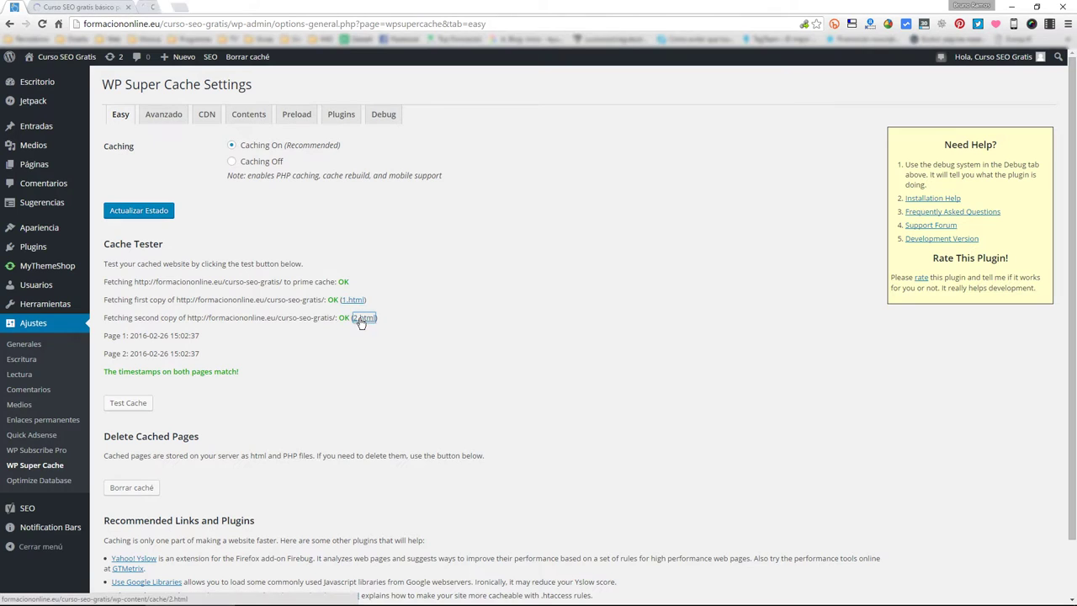
click(110, 8)
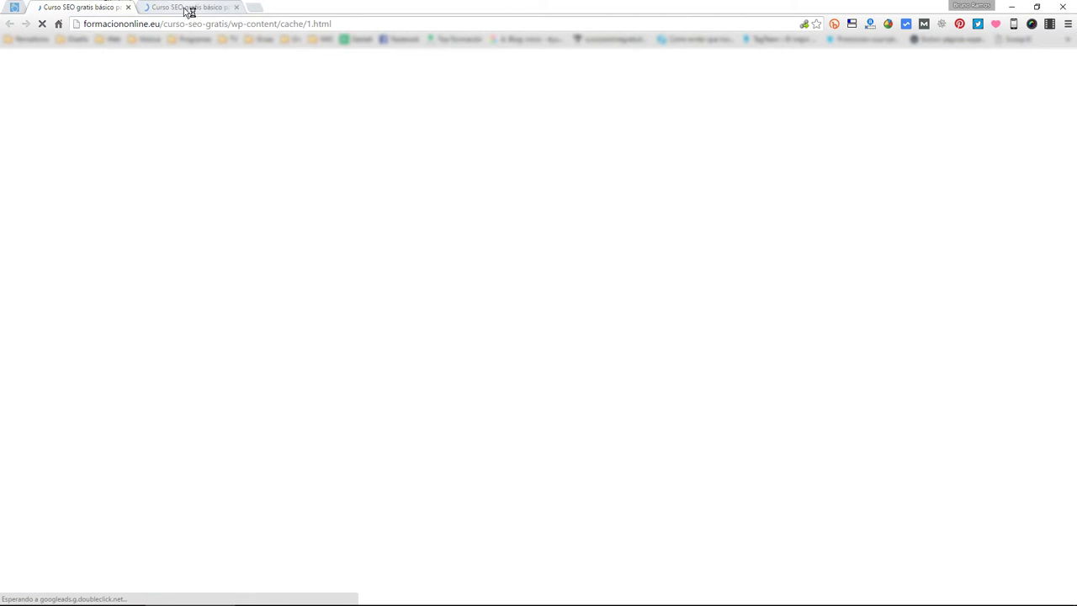
click(190, 8)
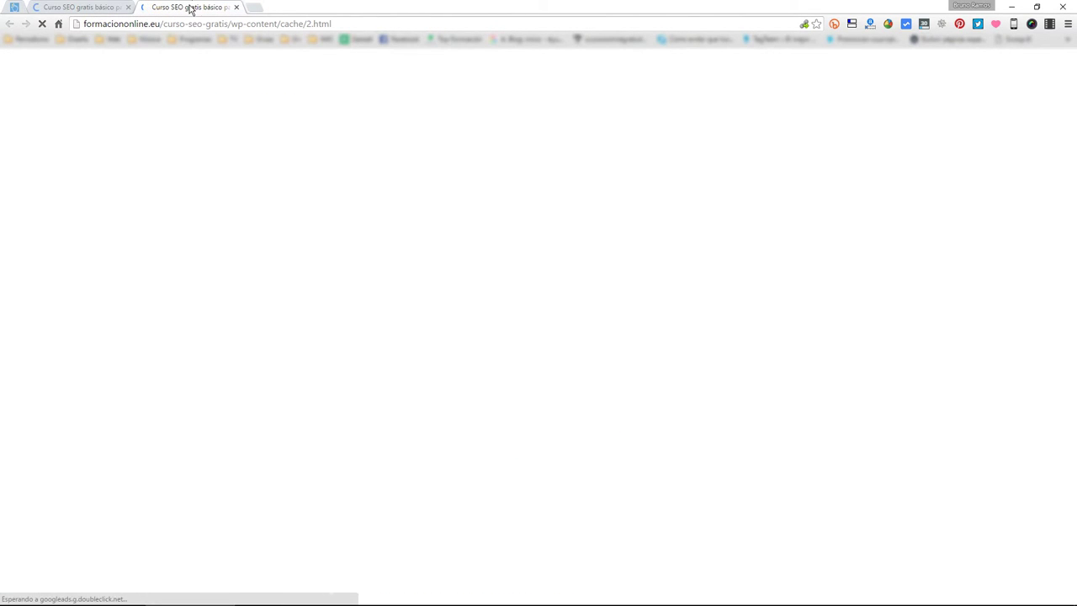
click(84, 7)
drag(237, 24, 375, 24)
click(209, 8)
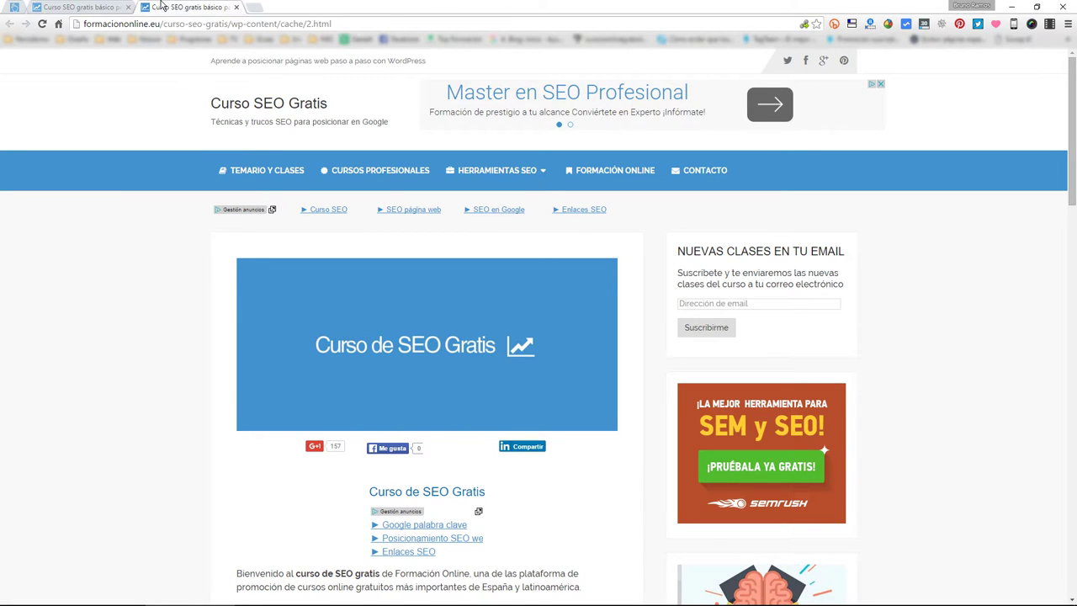
drag(337, 24, 375, 24)
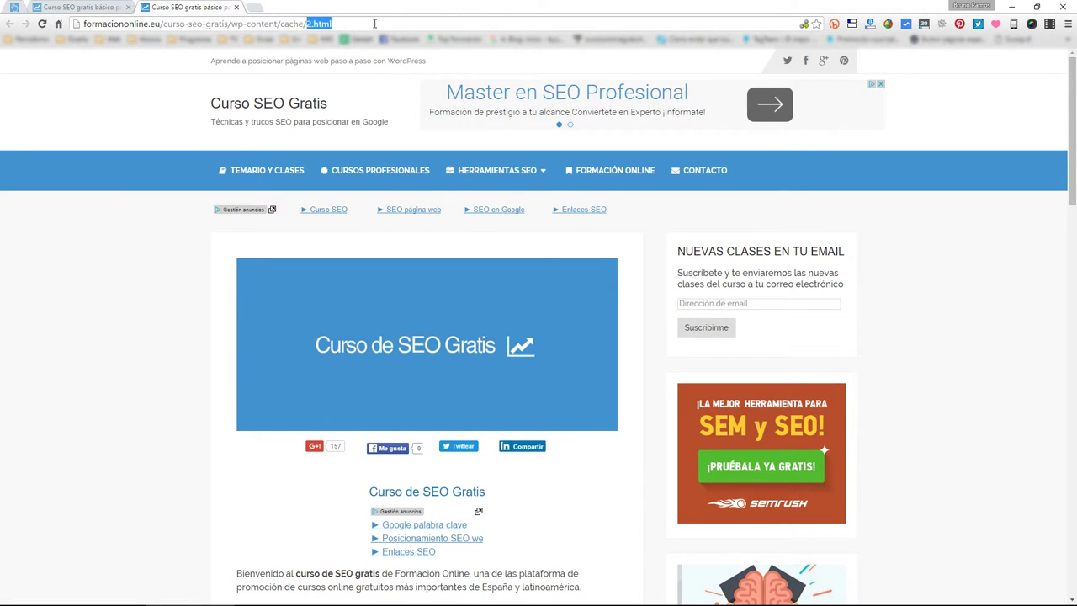
click(101, 6)
click(172, 7)
click(122, 7)
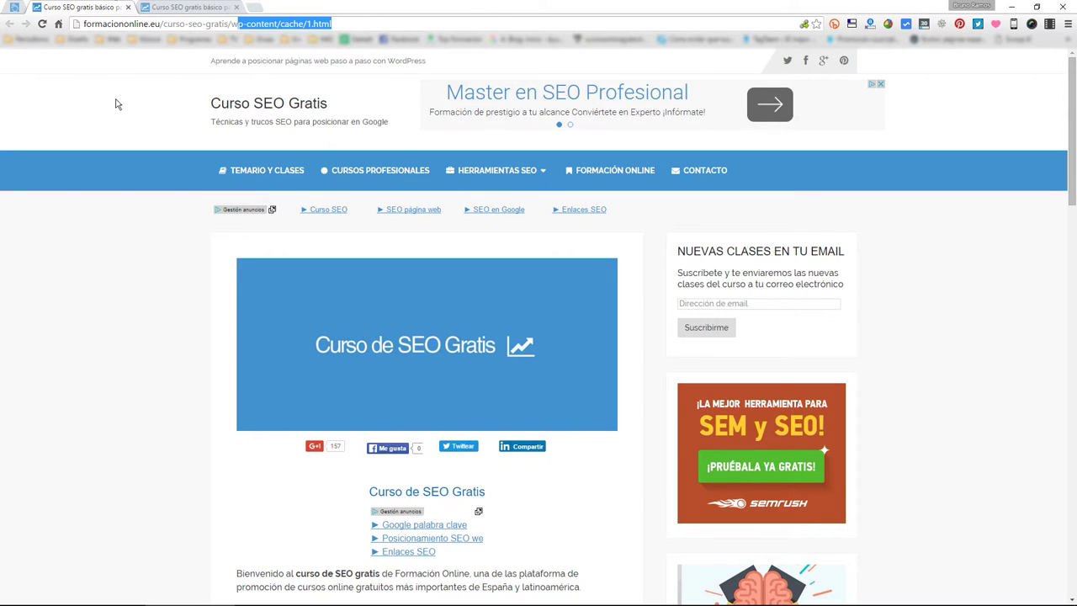
- View the source code of 1.html, examine the page generation, caching and compression comments at its end, and close the source
key(ctrl+u)
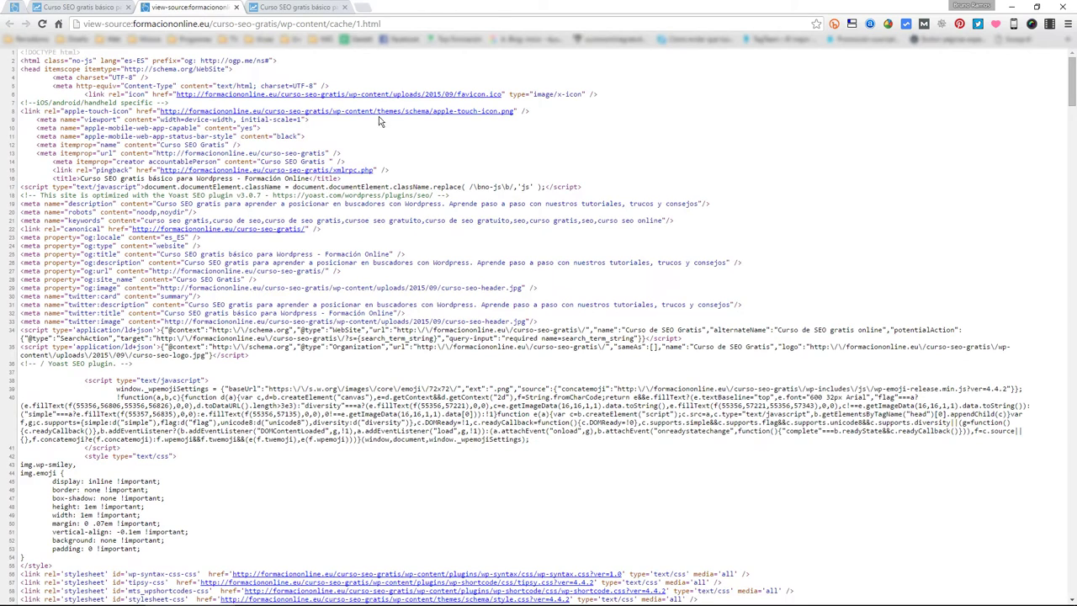
key(End)
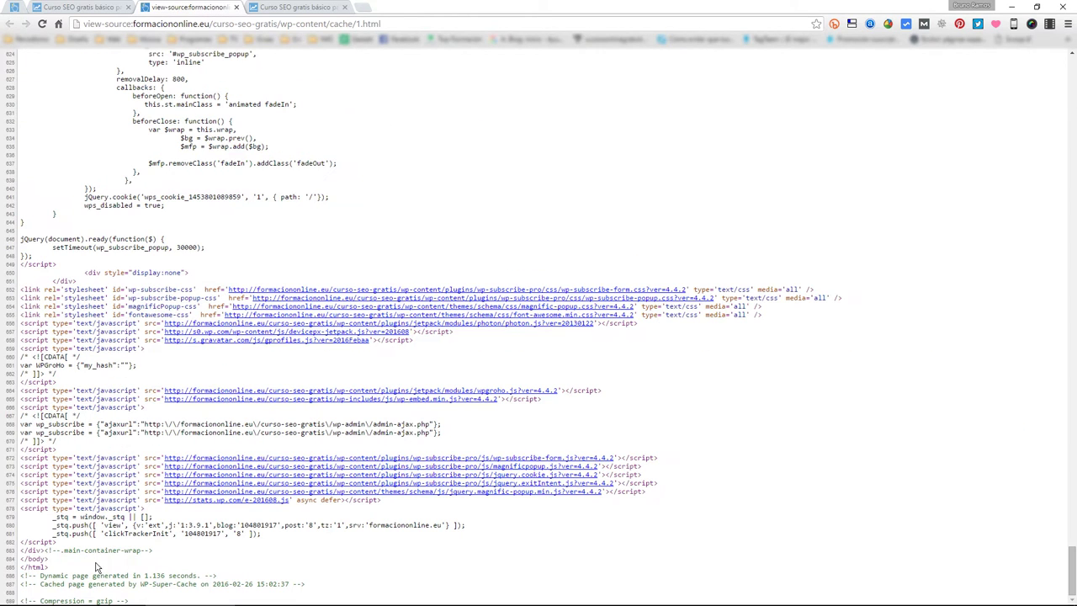
drag(37, 576, 250, 579)
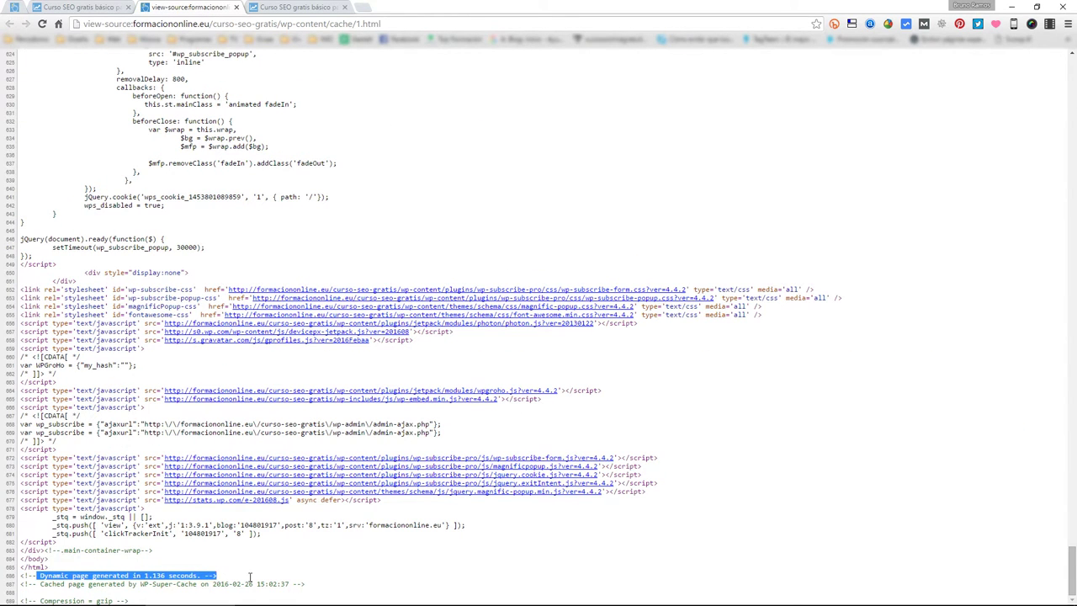
click(235, 583)
drag(133, 577, 180, 581)
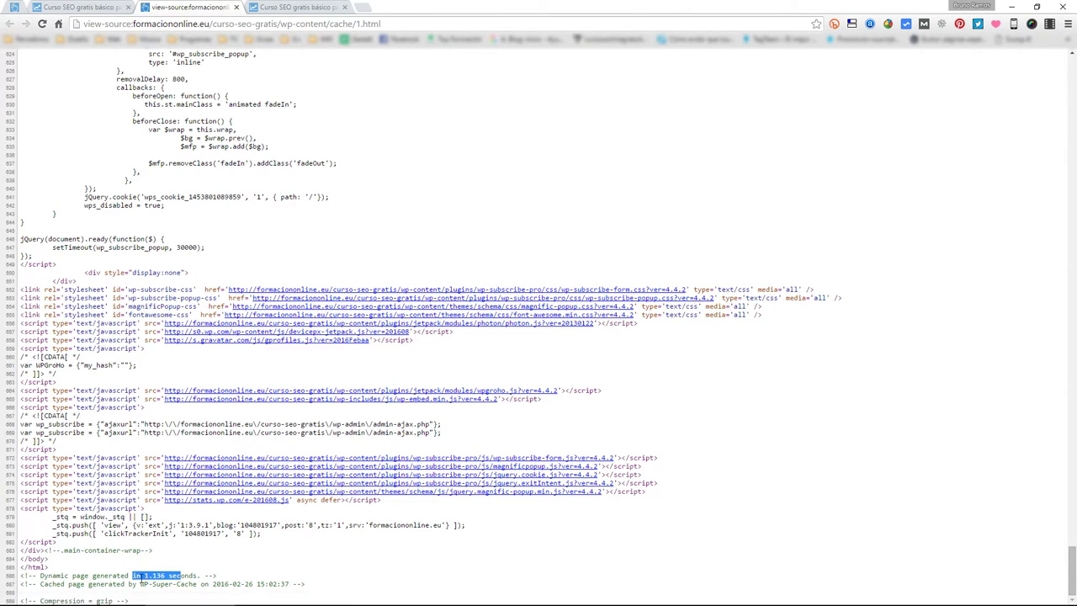
drag(161, 586, 318, 586)
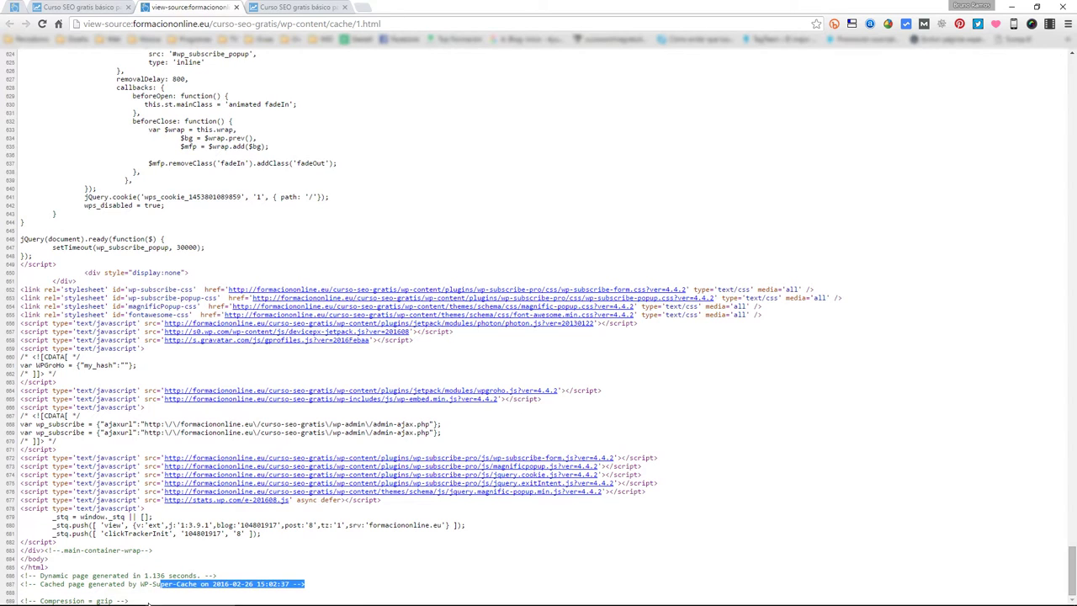
drag(135, 601, 26, 600)
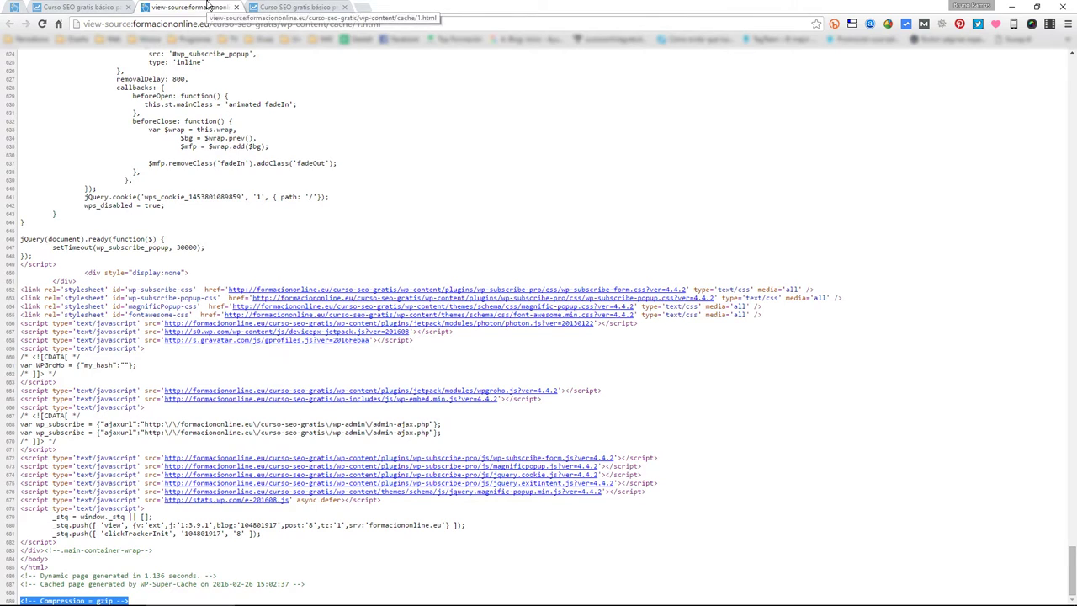
middle_click(208, 6)
- Reload the cached copy 2.html to review how the page loads, and close both cached-copy tabs
click(211, 7)
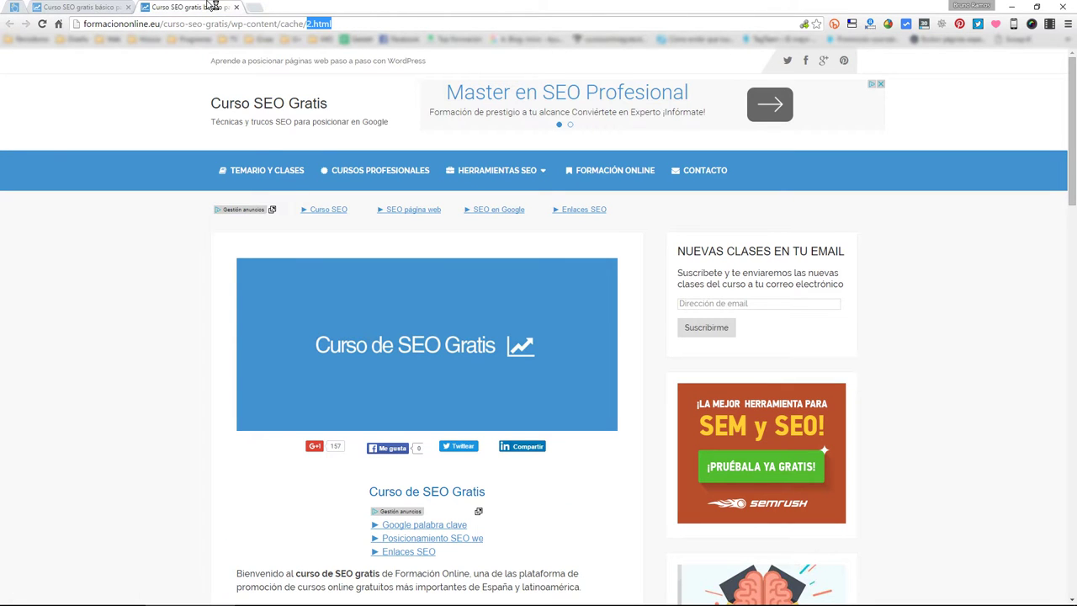
key(Return)
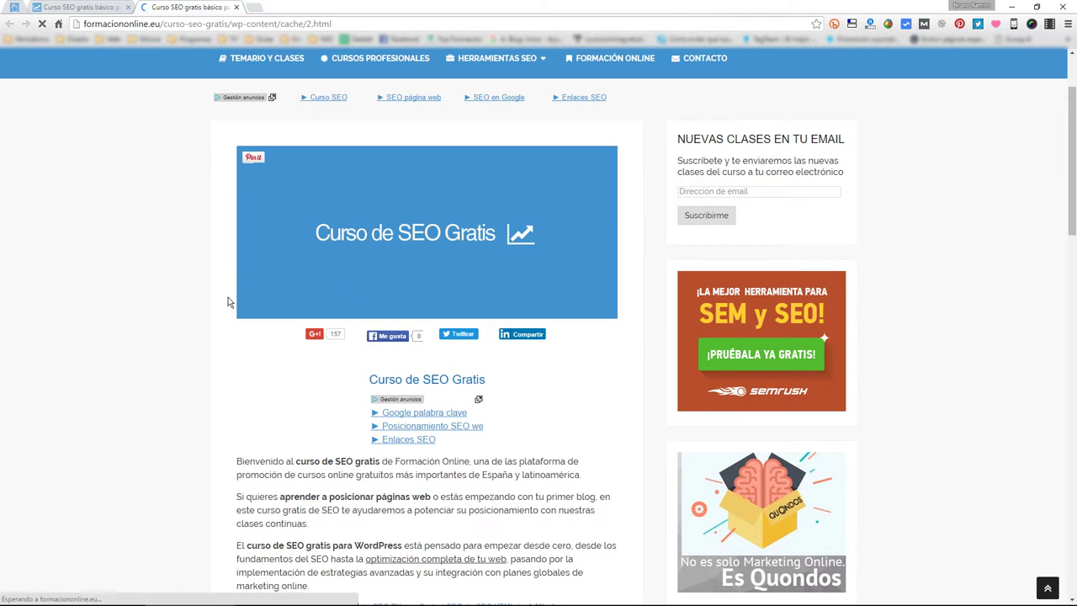
scroll(360, 308, down, 15)
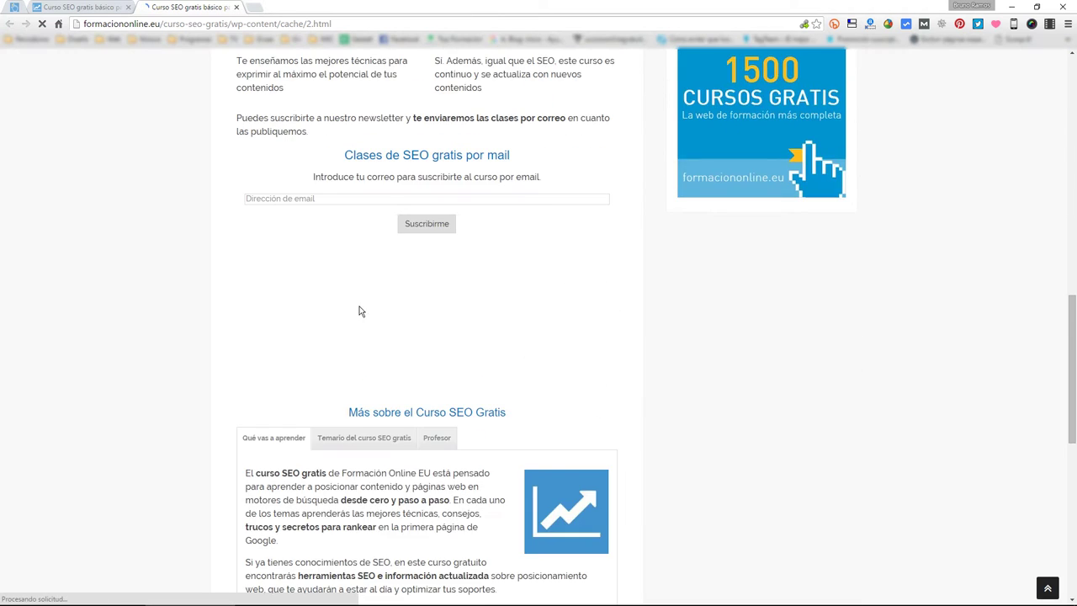
scroll(359, 309, up, 4)
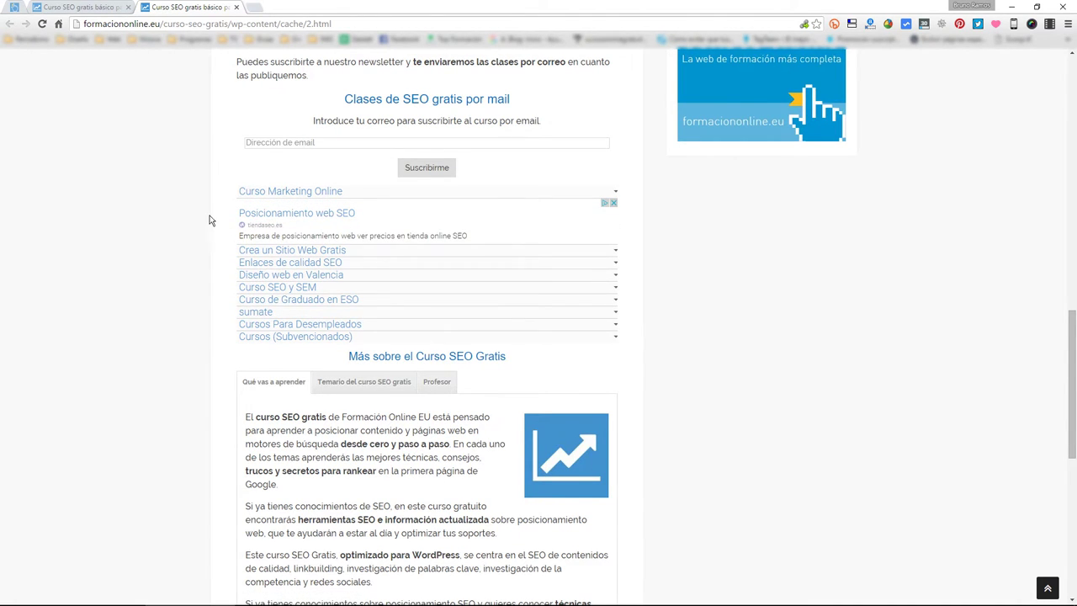
scroll(219, 240, up, 3)
middle_click(203, 6)
click(126, 6)
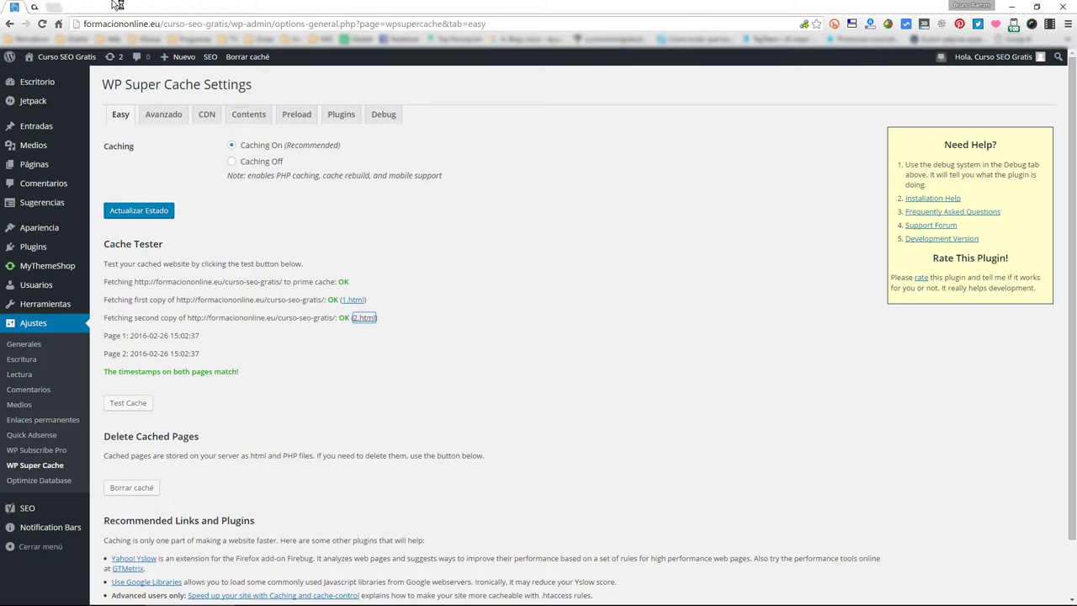
- Open the advanced WP Super Cache settings and examine the page compression and "Don't cache pages for known users" options
scroll(289, 343, down, 1)
scroll(288, 344, up, 1)
click(164, 115)
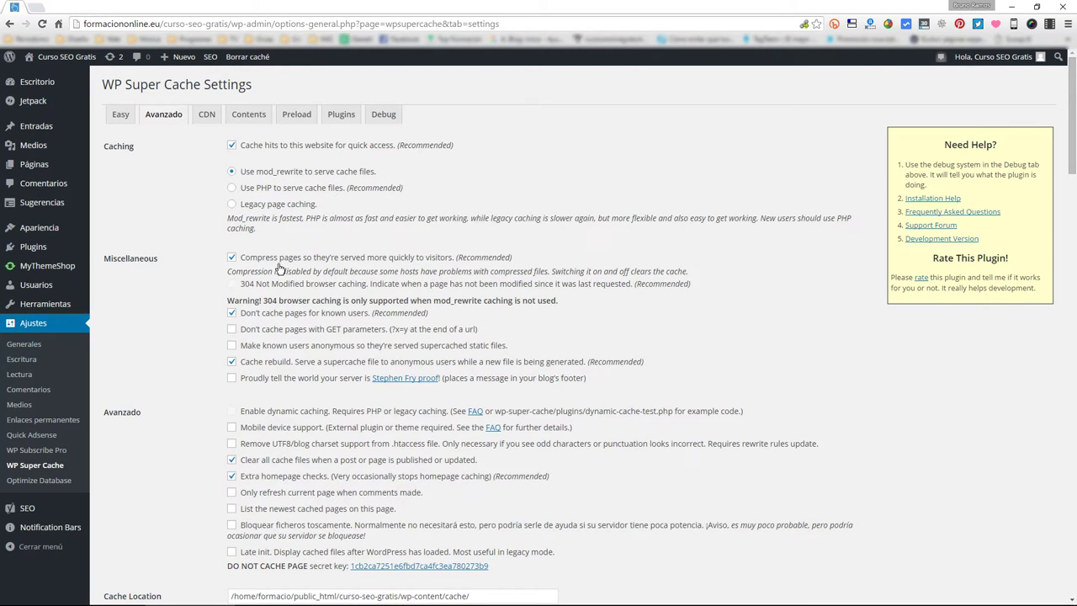
drag(243, 263, 524, 258)
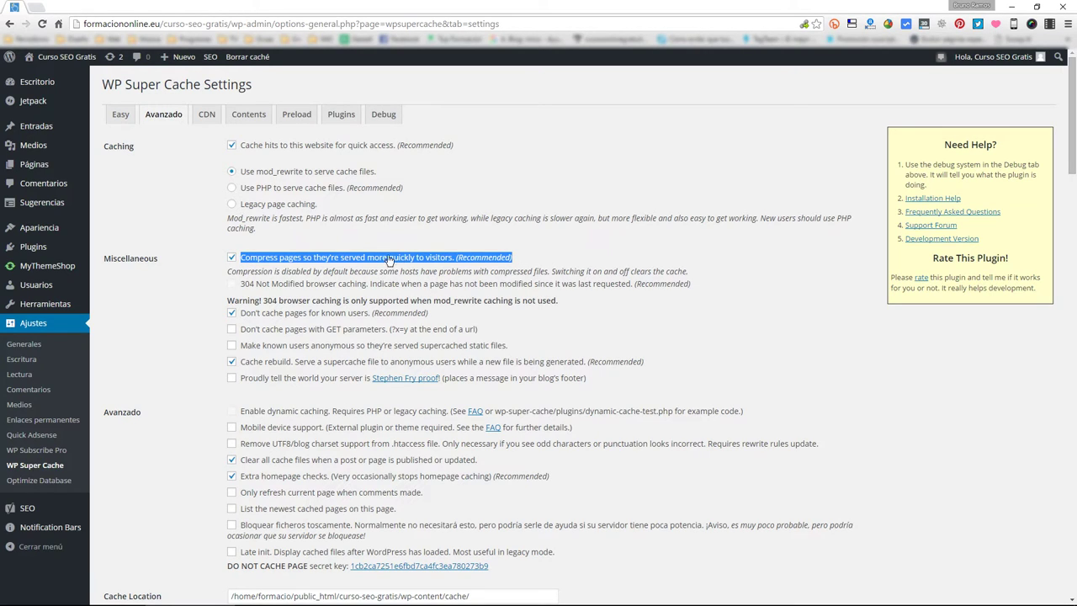
click(214, 258)
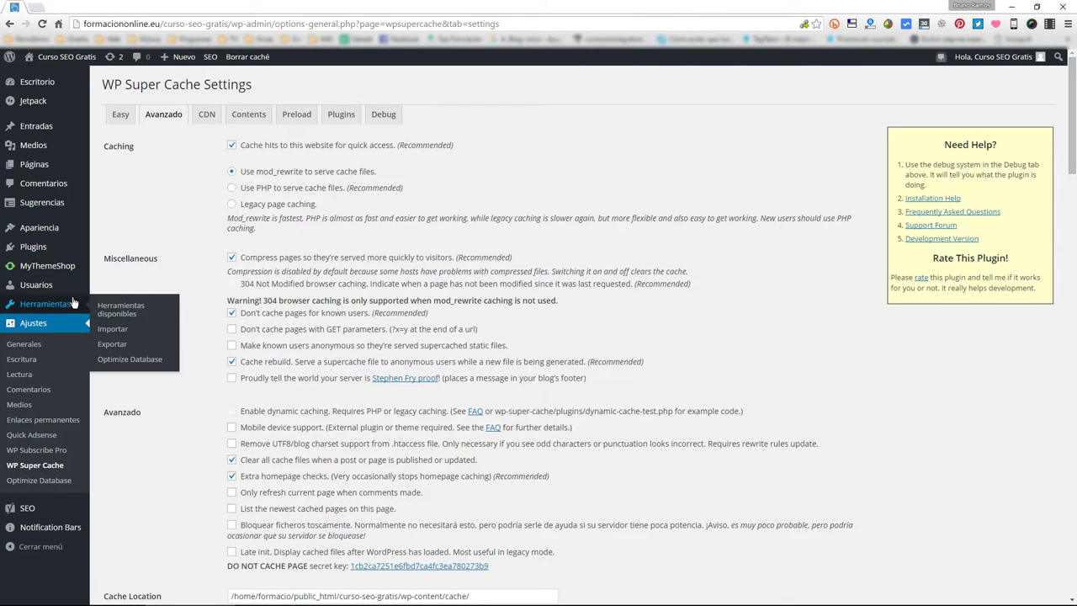
mouse_move(82, 294)
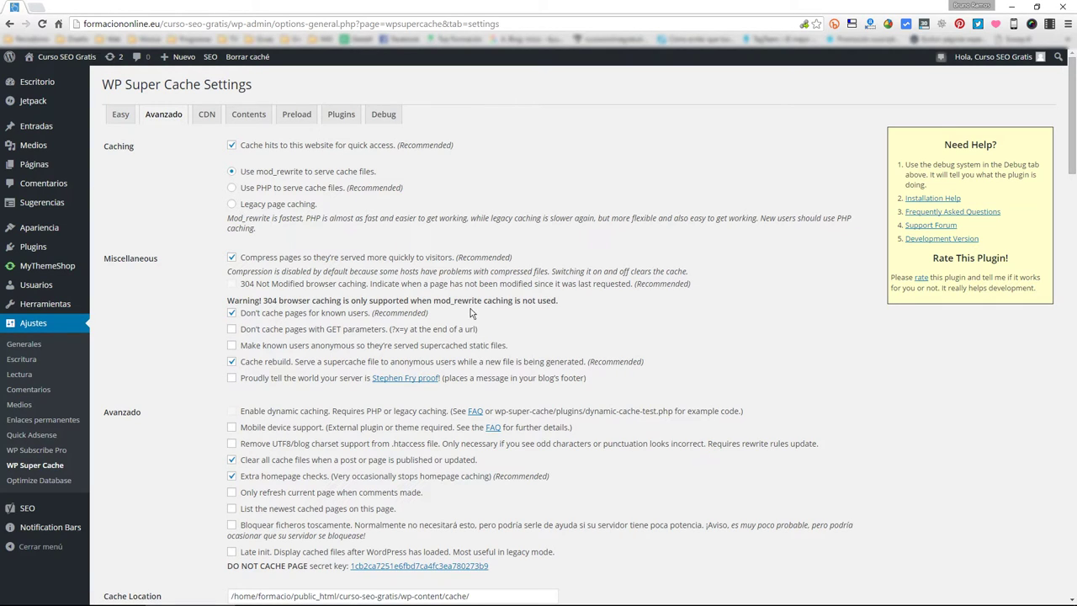
drag(430, 313, 241, 319)
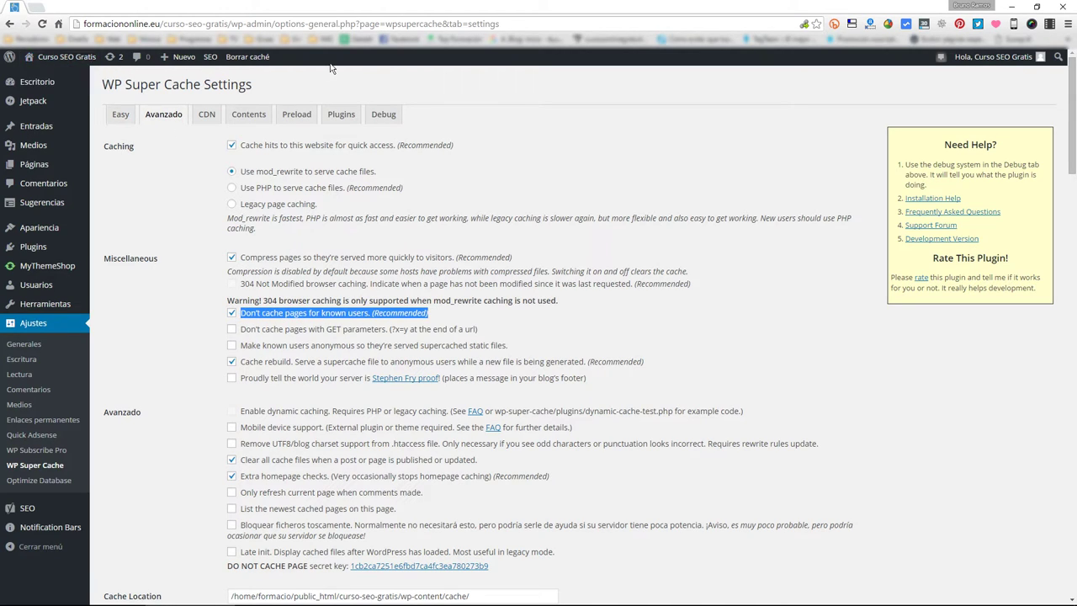
- Open the site's front page while logged in and compare it with formaciononline.eu/curso-seo-gratis/ in an incognito window
click(90, 59)
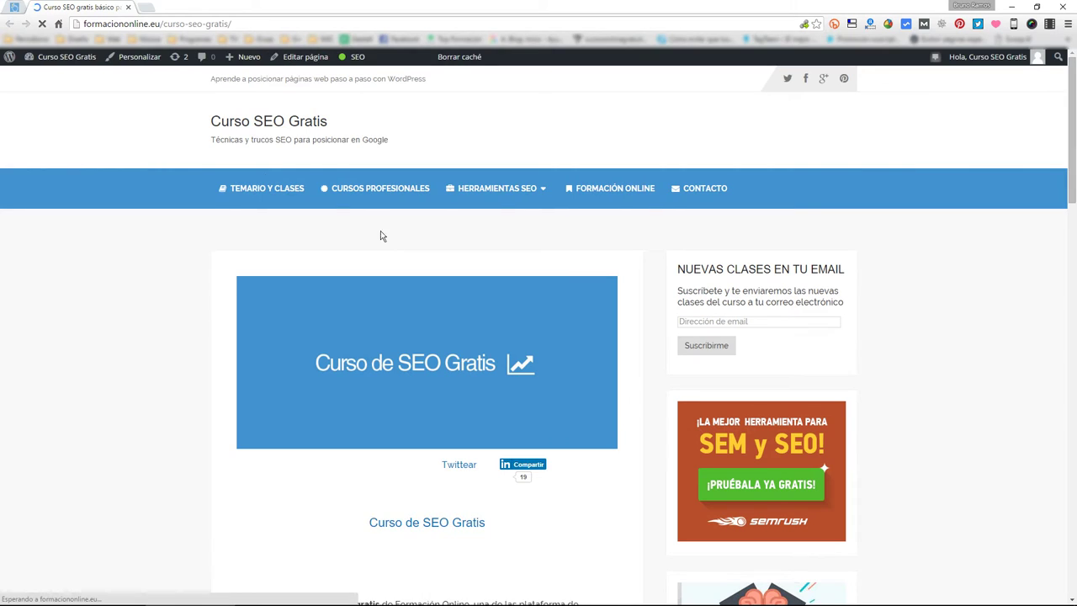
scroll(57, 57, down, 1)
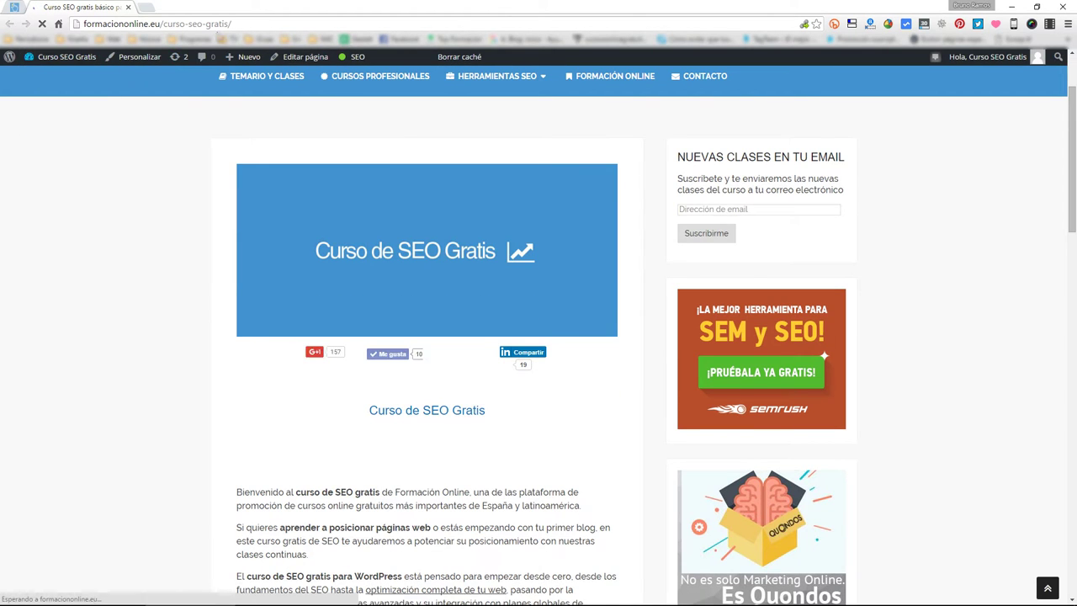
key(ctrl+shift+n)
text(formaciononline.eu)
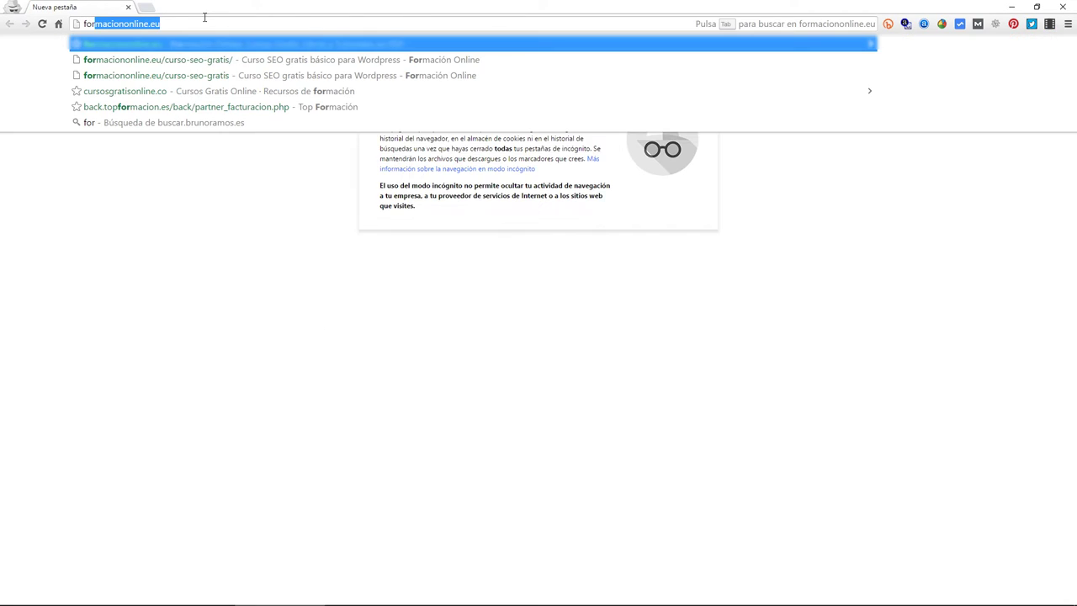
key(Down)
key(Return)
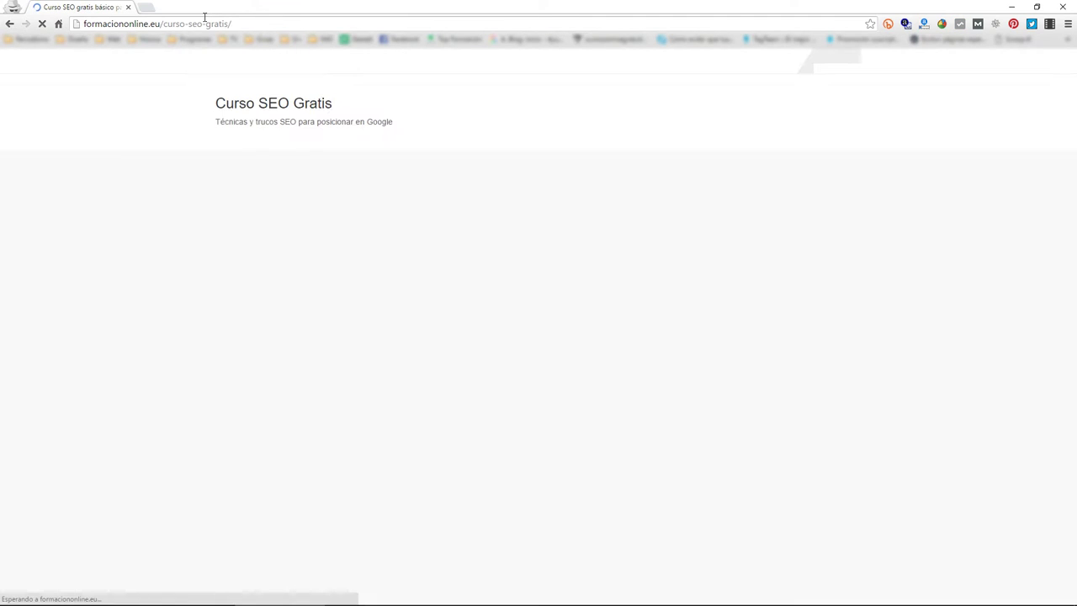
scroll(170, 113, down, 5)
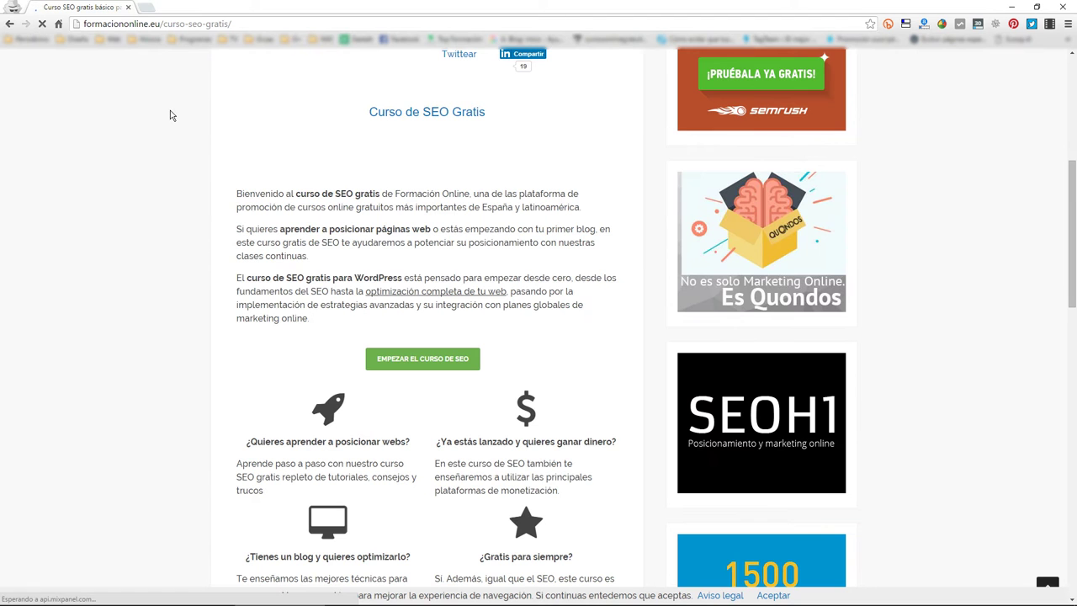
scroll(170, 116, up, 6)
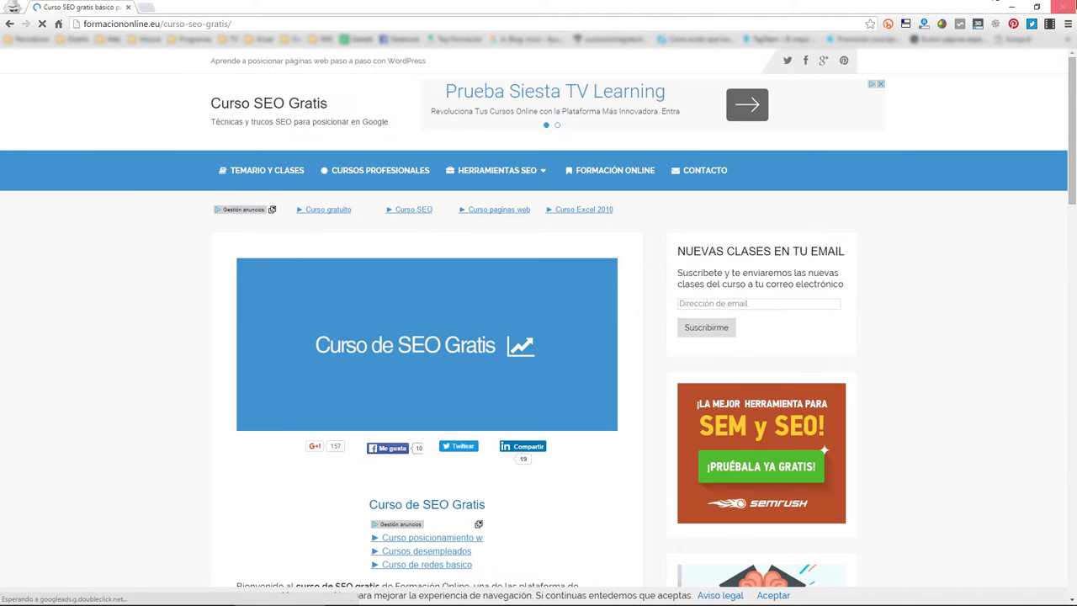
click(1062, 7)
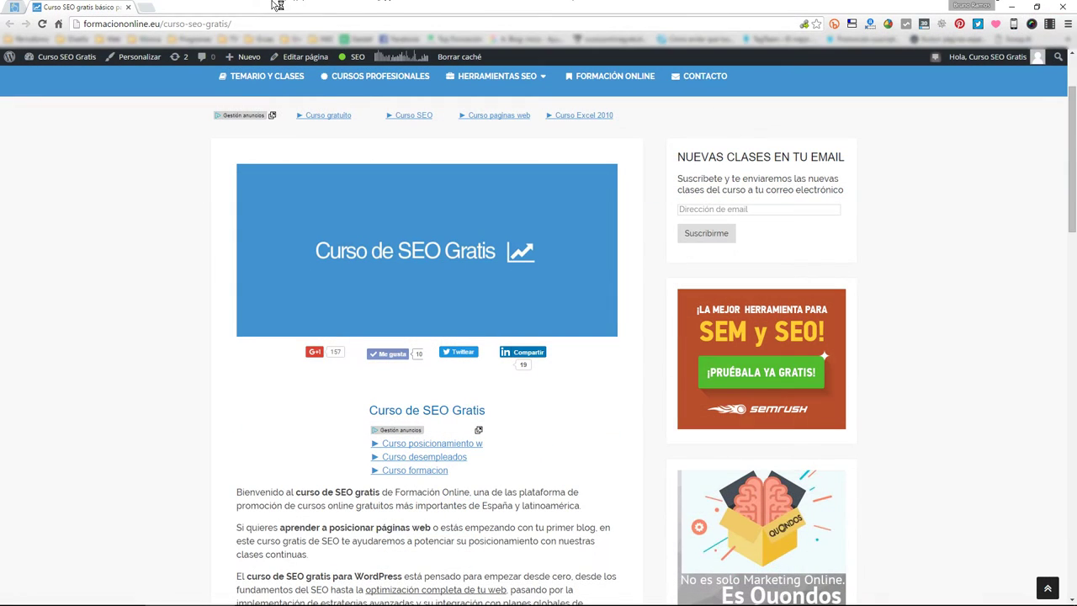
- Review the known-users caching option alongside the logged-in front page, ending on the advanced cache settings
click(19, 8)
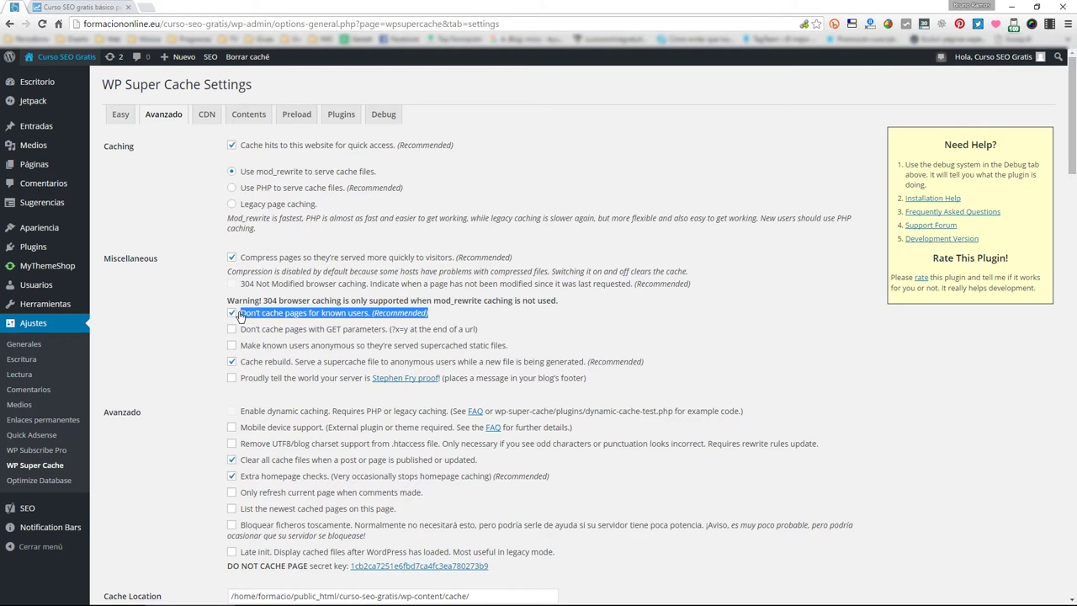
click(108, 7)
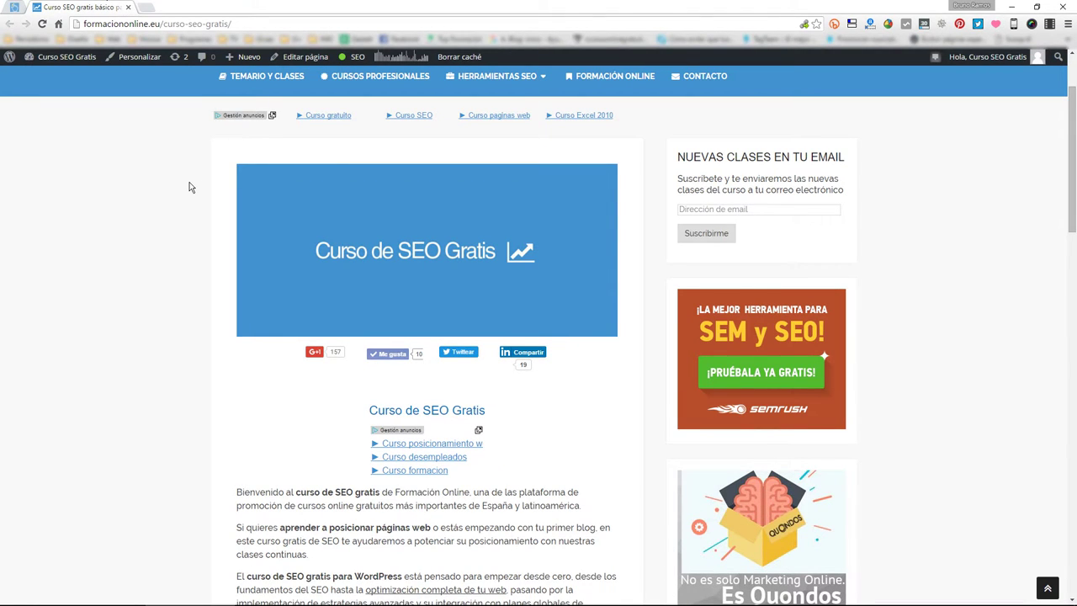
click(19, 8)
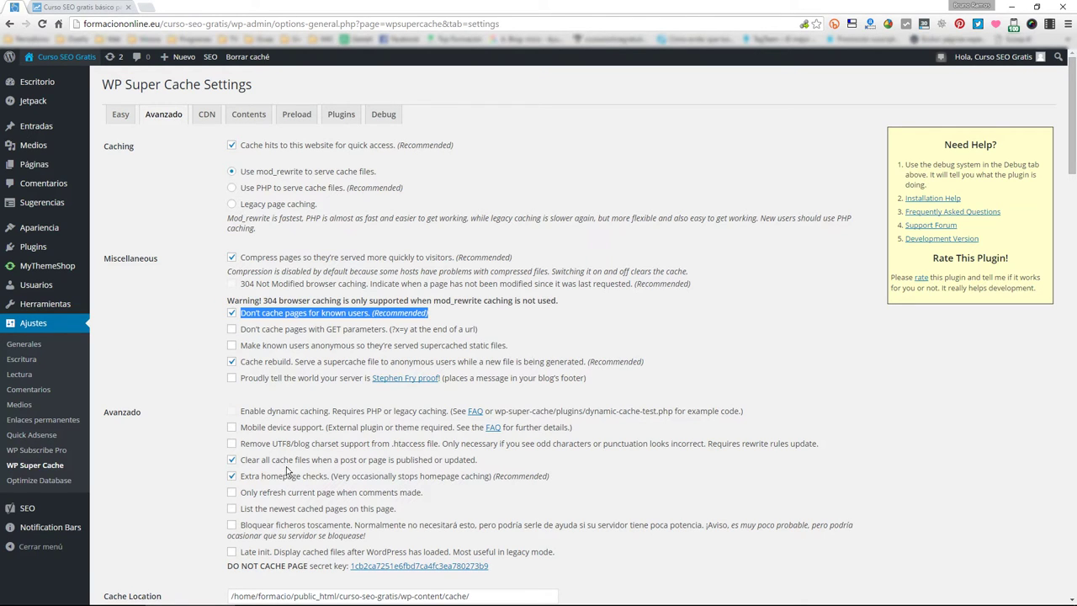
- Disable clearing all cache files when a post or page is published or updated, and save the advanced settings
scroll(205, 477, down, 2)
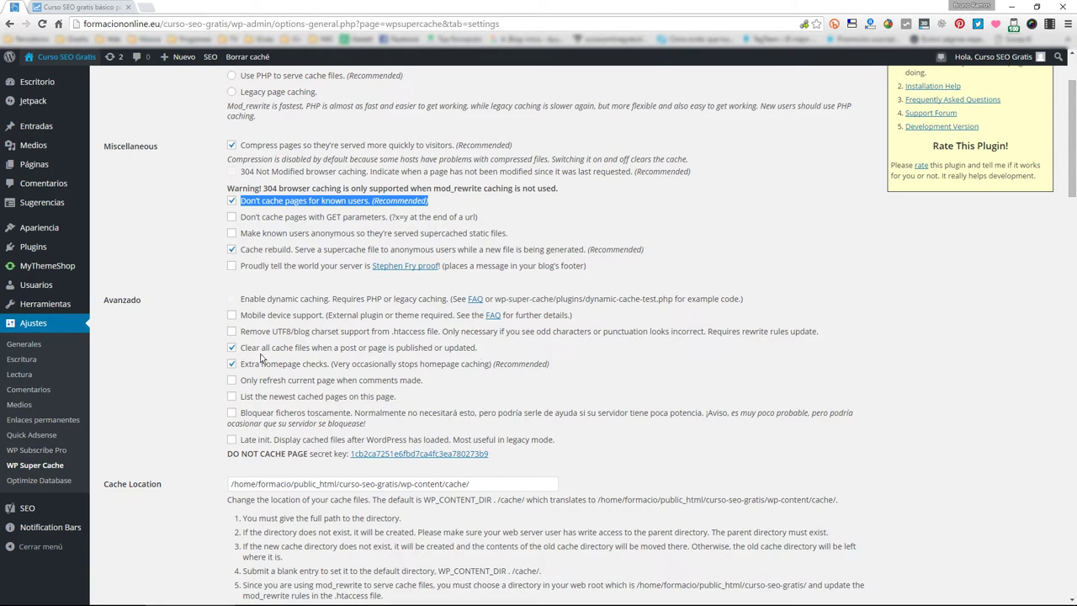
click(231, 352)
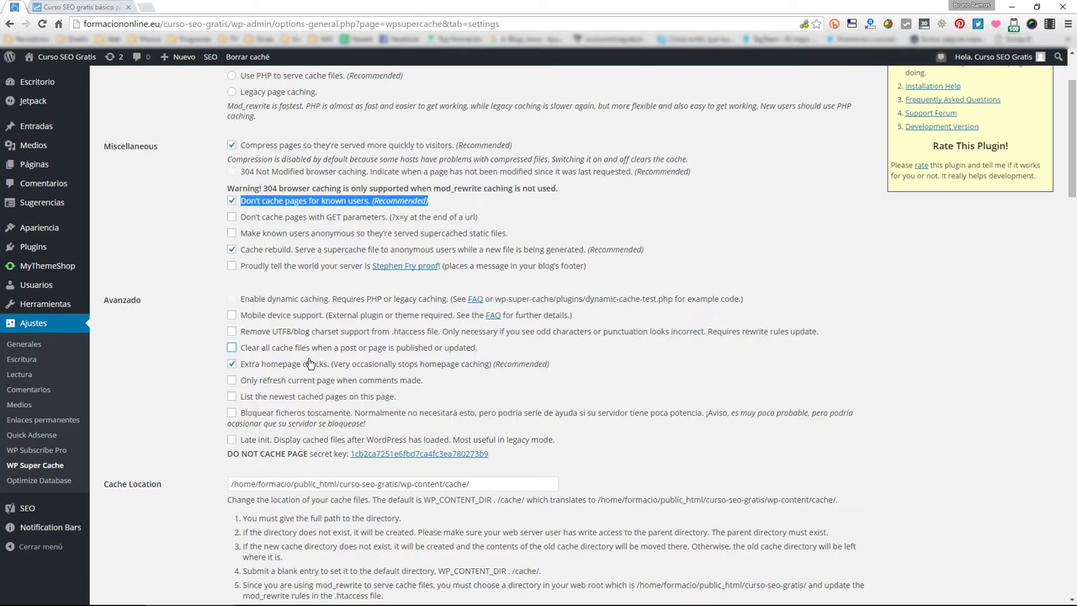
click(241, 349)
click(246, 352)
drag(241, 364, 268, 369)
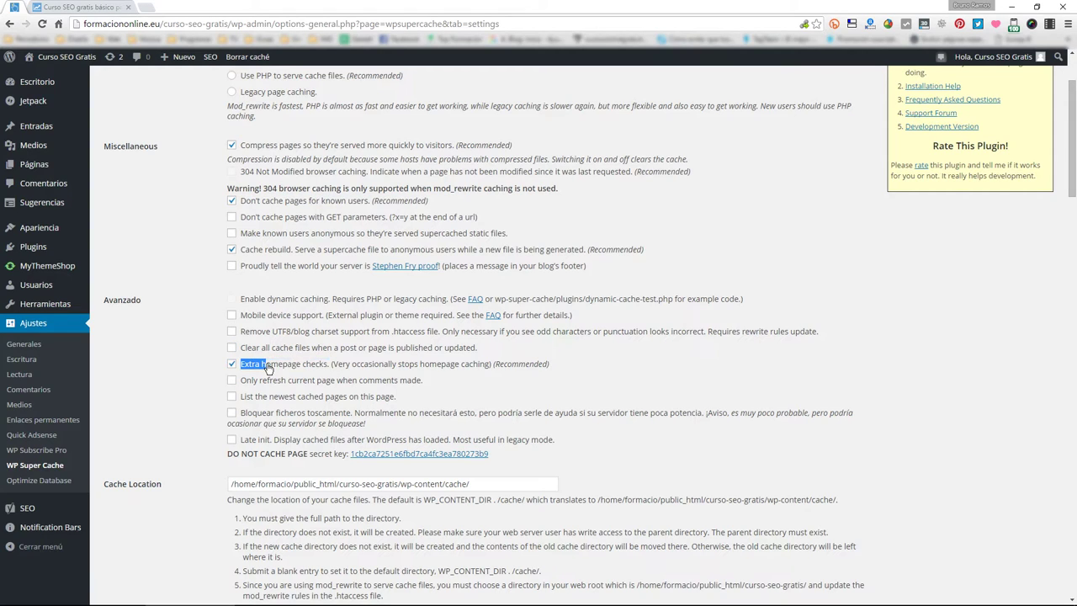
click(178, 359)
scroll(293, 372, down, 2)
scroll(293, 372, down, 5)
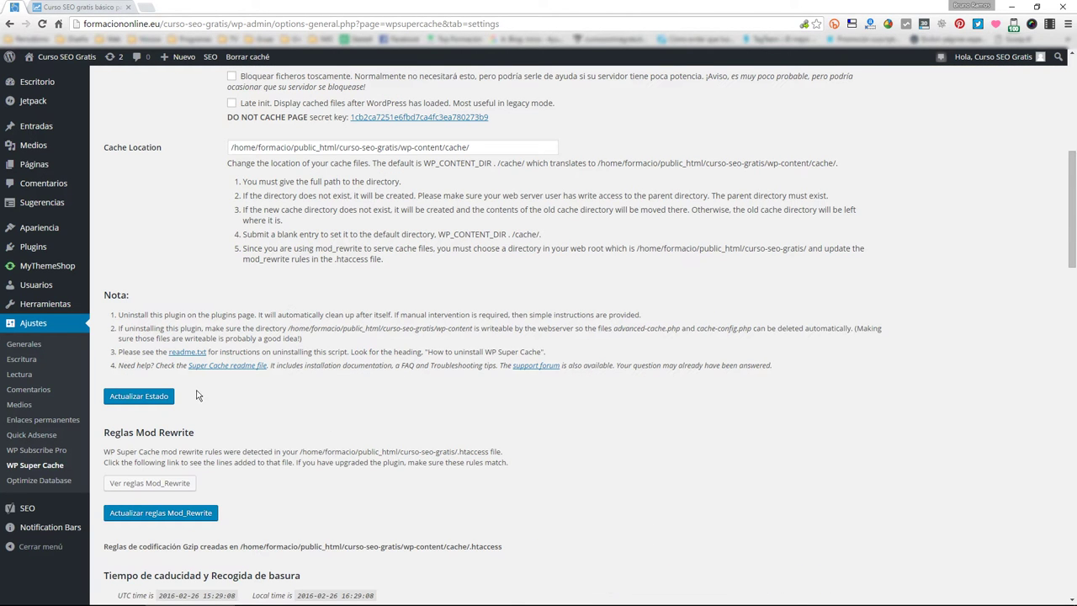
click(128, 399)
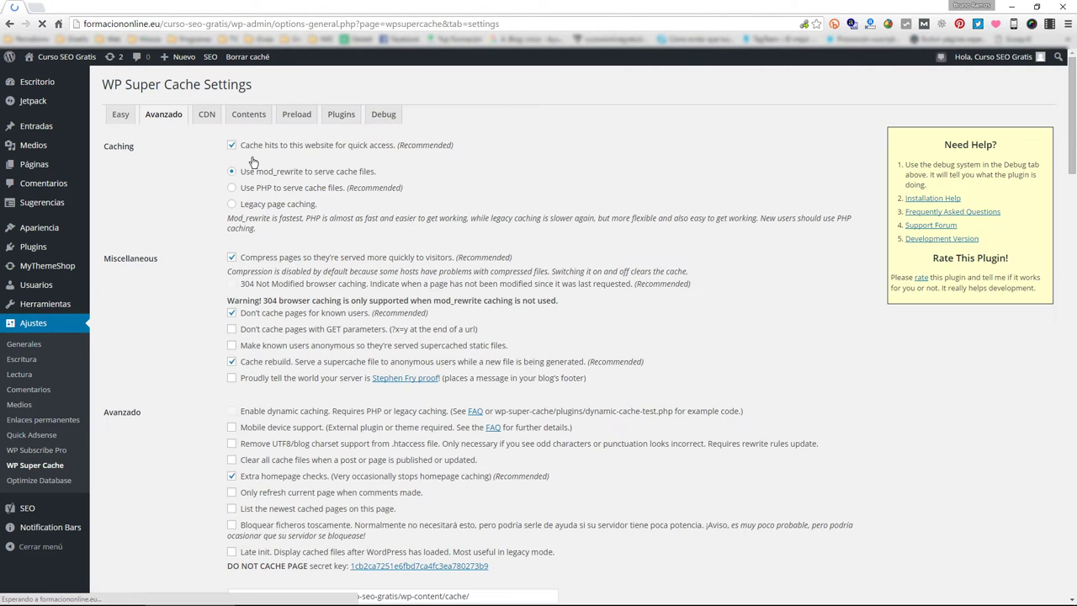
- Display the plugin's mod_rewrite rules and examine the lines added to the .htaccess file
scroll(223, 269, down, 3)
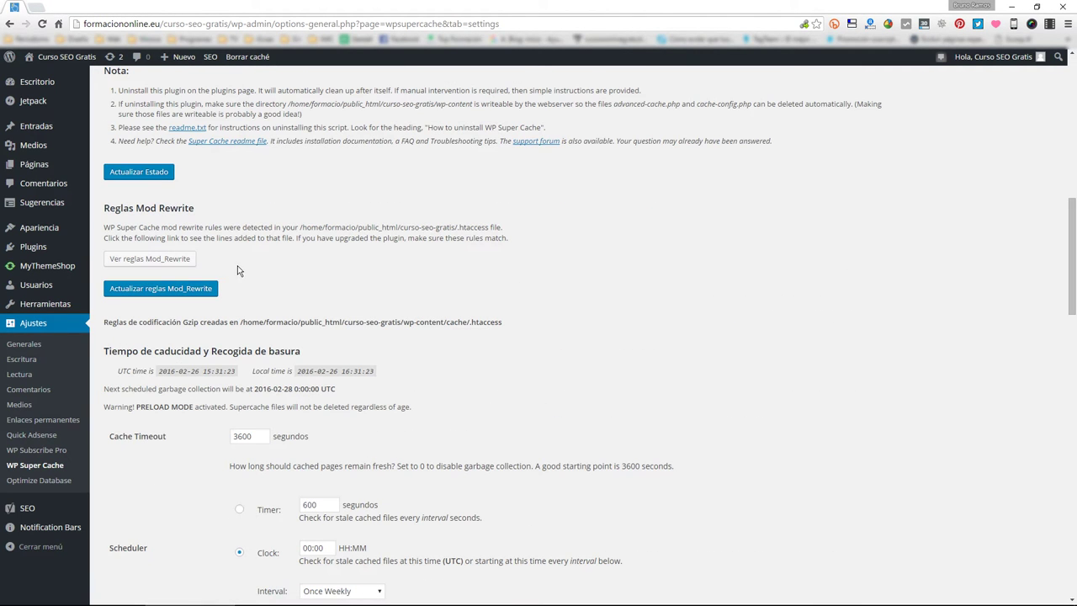
click(169, 263)
scroll(180, 312, down, 8)
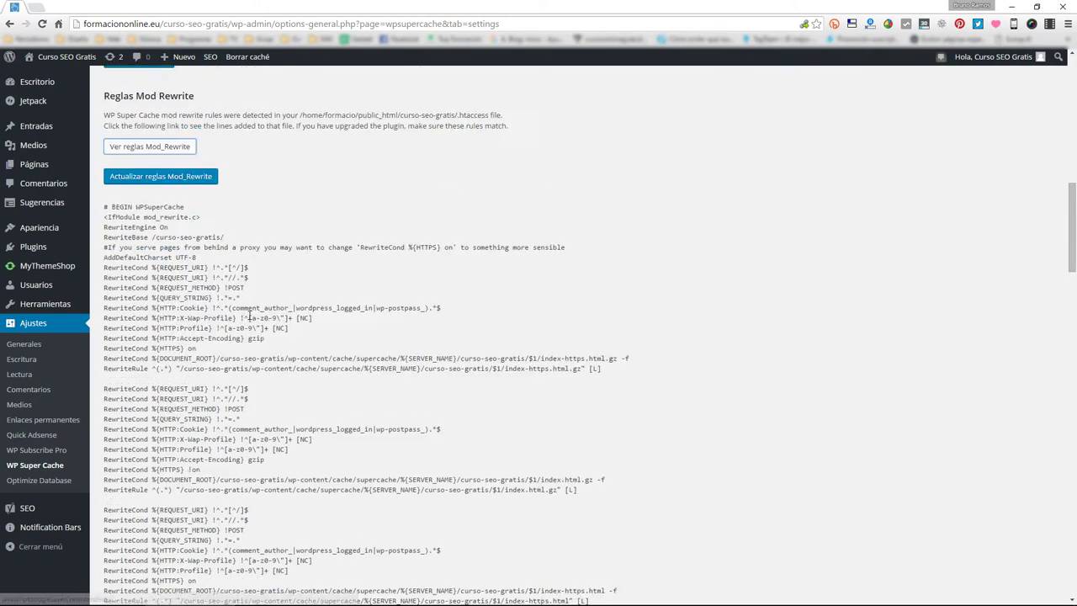
scroll(244, 320, down, 4)
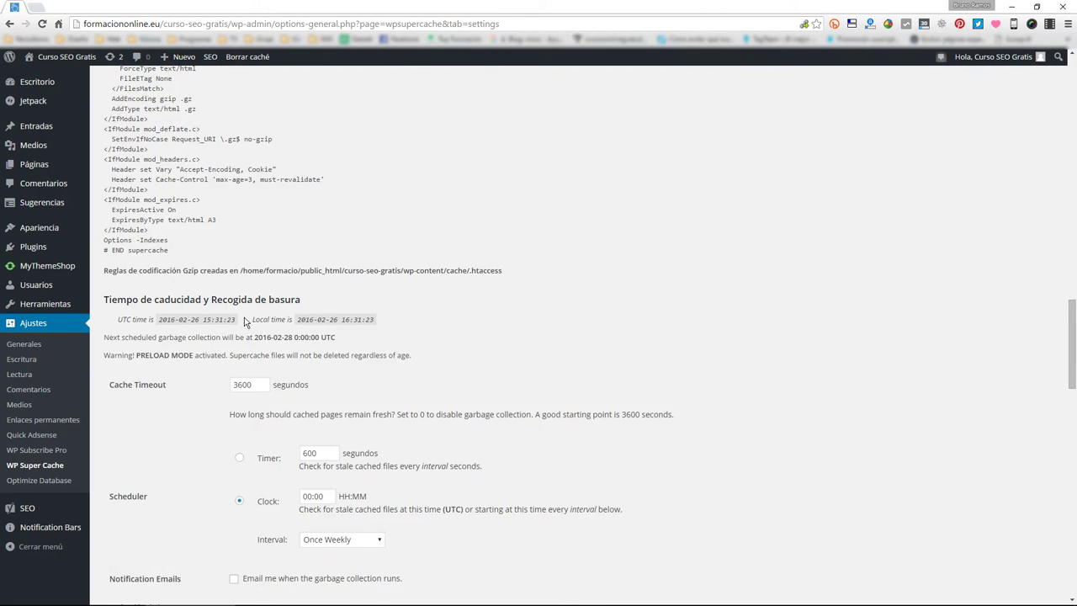
scroll(244, 318, up, 7)
scroll(245, 320, down, 8)
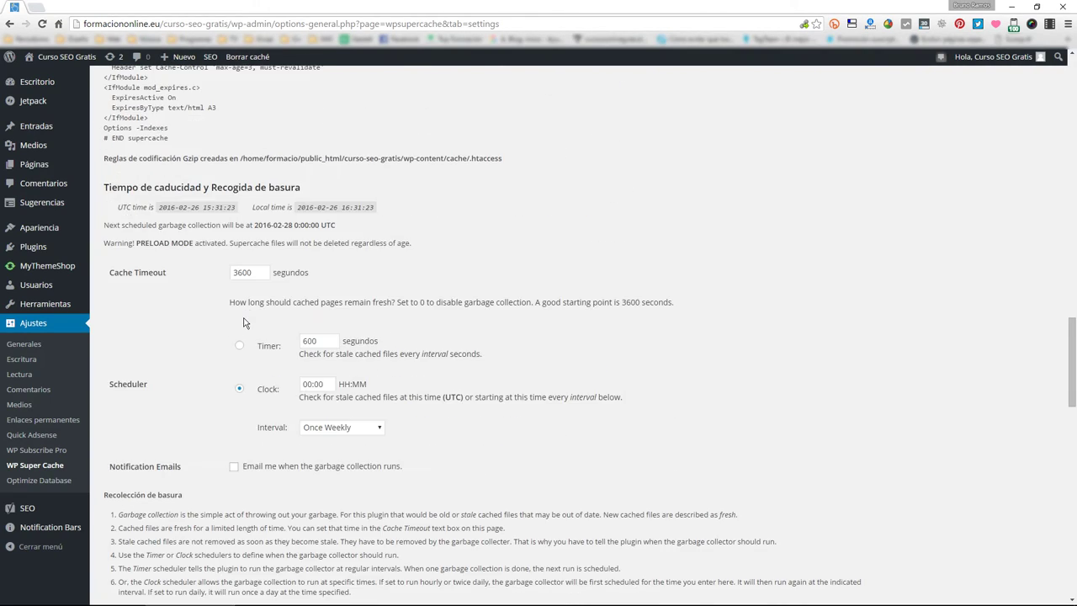
scroll(240, 320, up, 12)
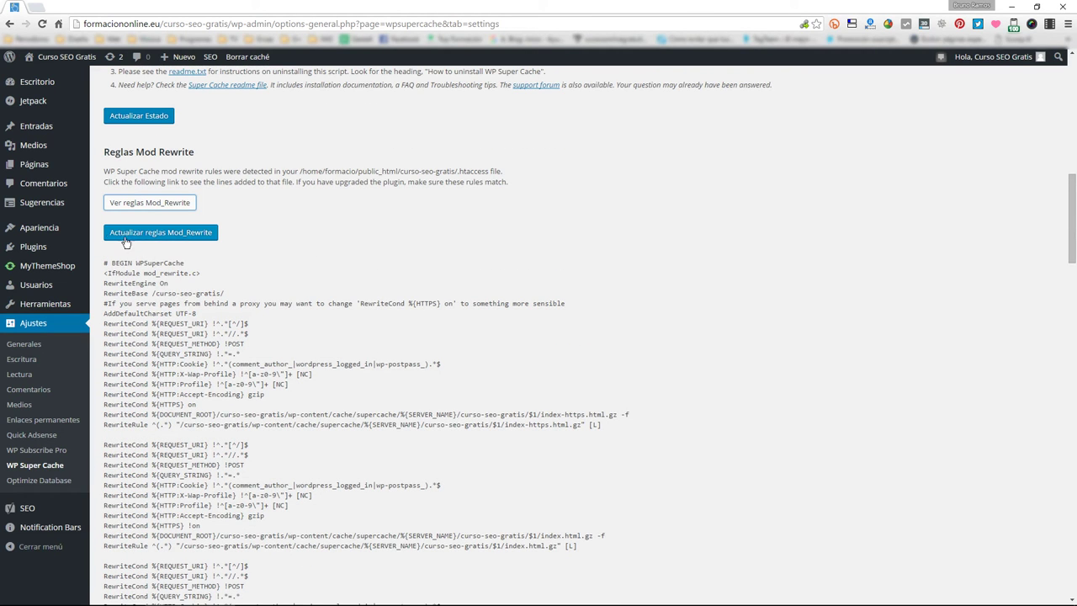
drag(107, 258, 547, 484)
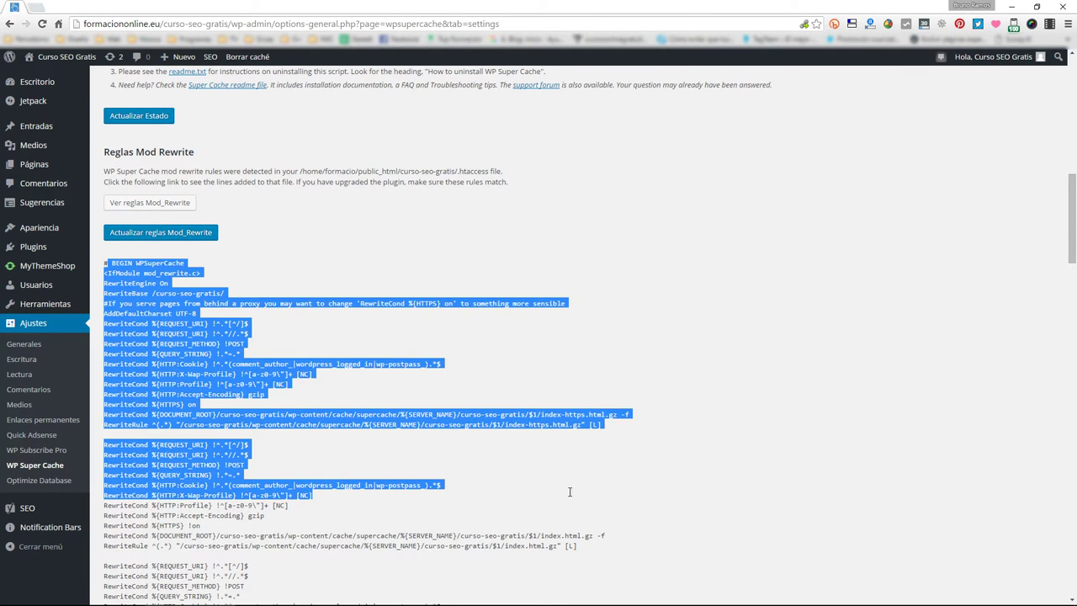
click(309, 254)
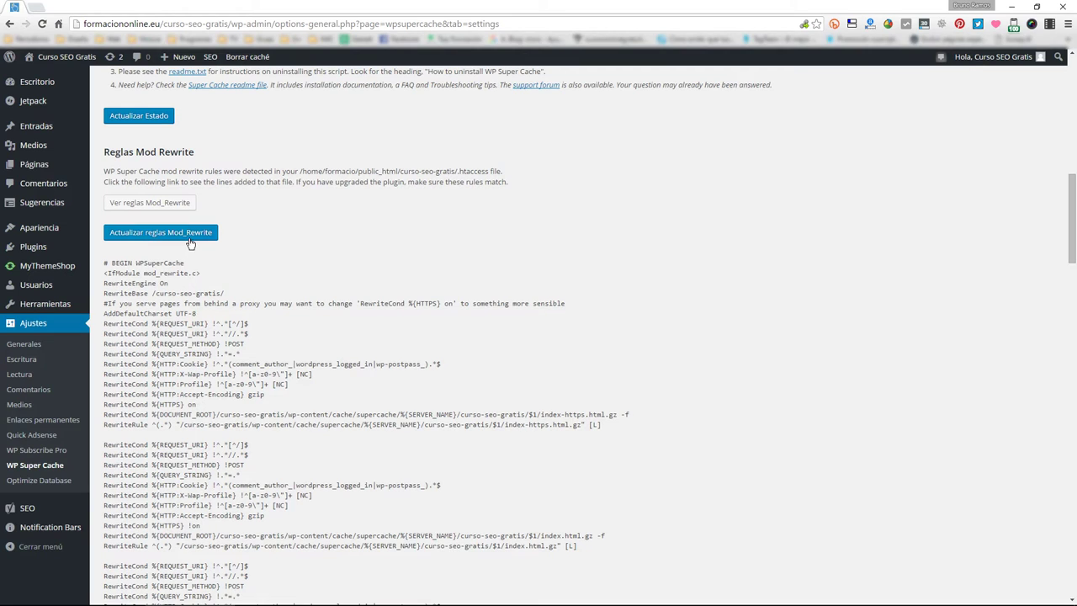
scroll(182, 245, down, 1)
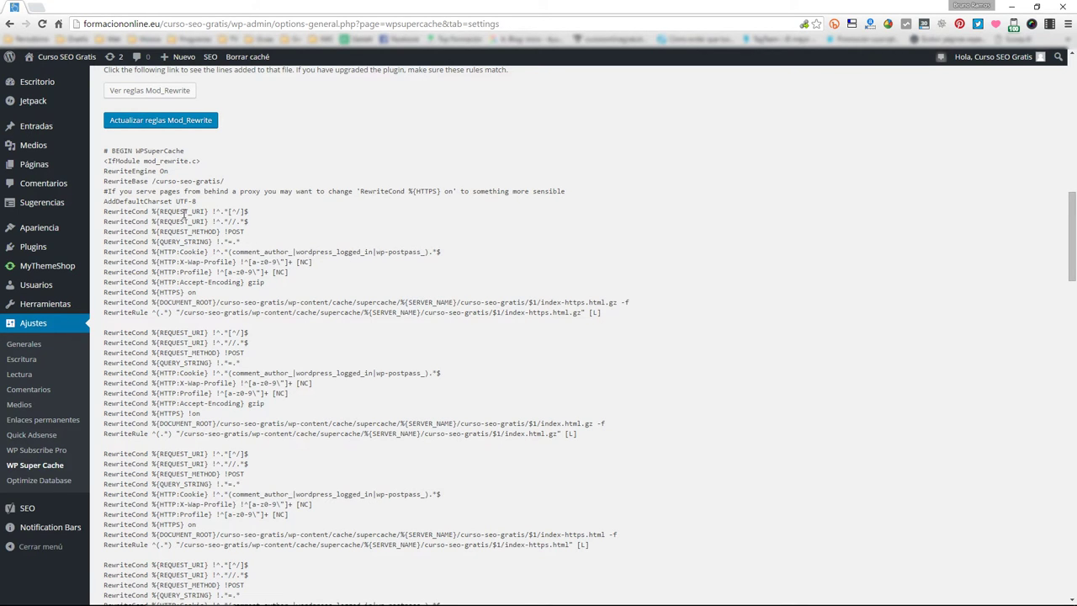
- Examine the Cache Timeout and garbage collection scheduler interval, together with the option to clear all cache files on publishing
scroll(187, 209, down, 8)
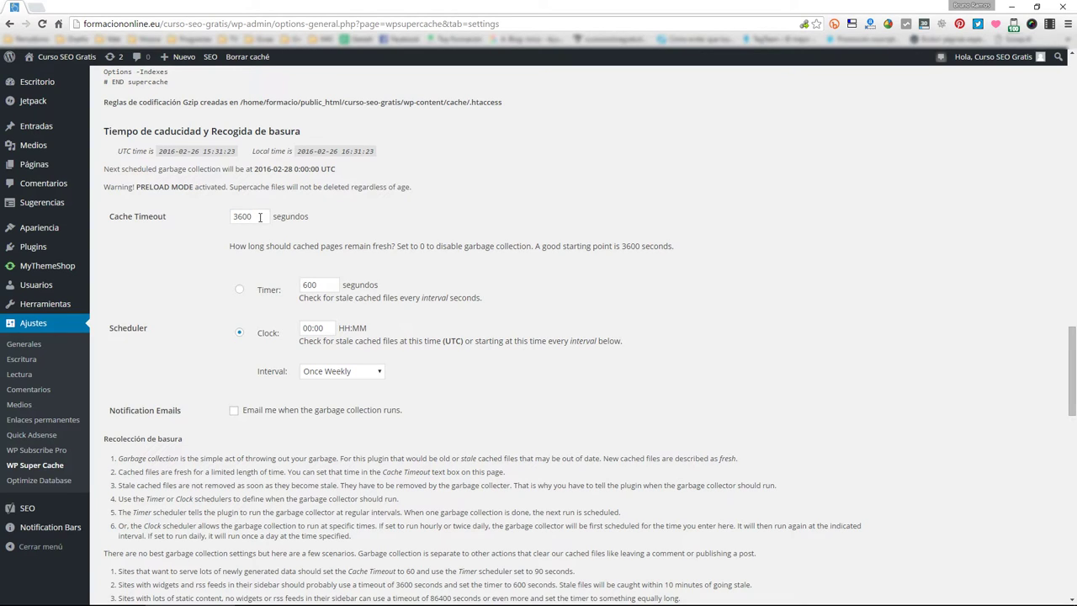
drag(260, 217, 225, 218)
click(258, 217)
click(521, 198)
key(Home)
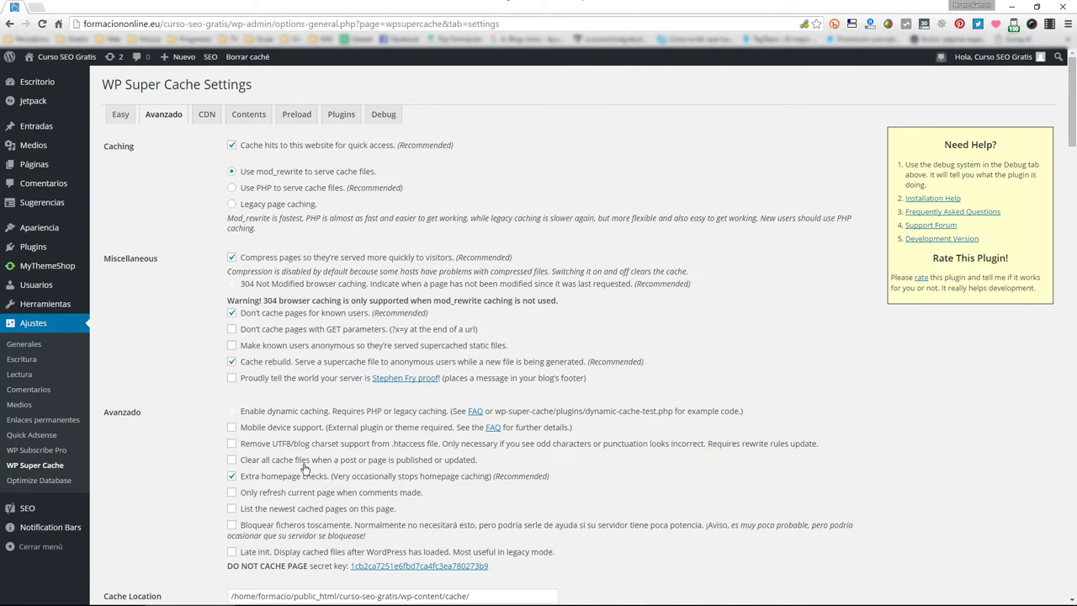
drag(241, 460, 288, 461)
scroll(242, 454, down, 5)
scroll(243, 453, down, 13)
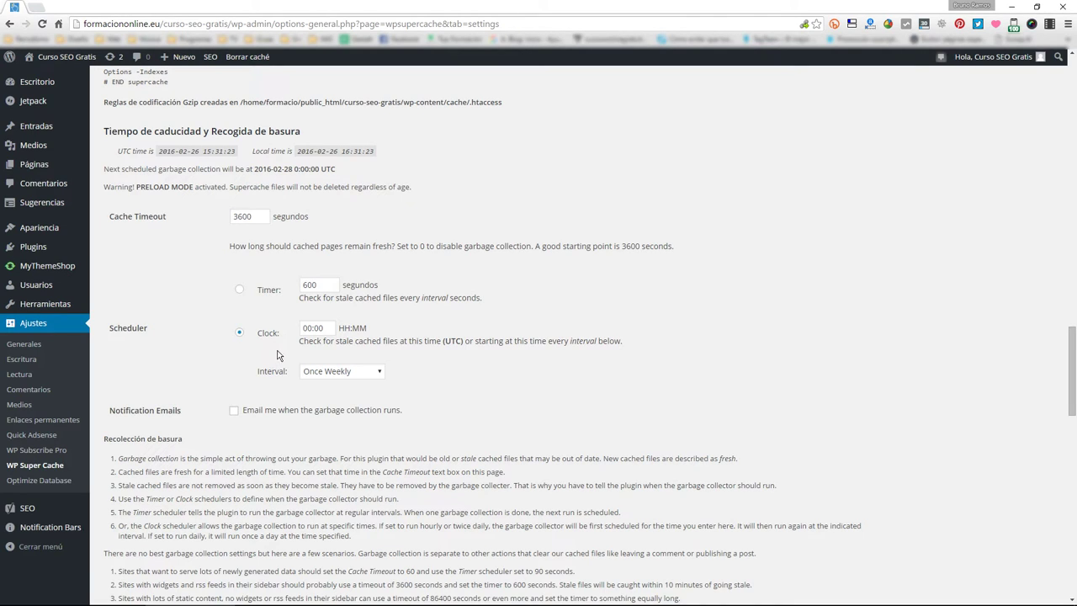
click(336, 375)
click(336, 377)
scroll(257, 202, down, 2)
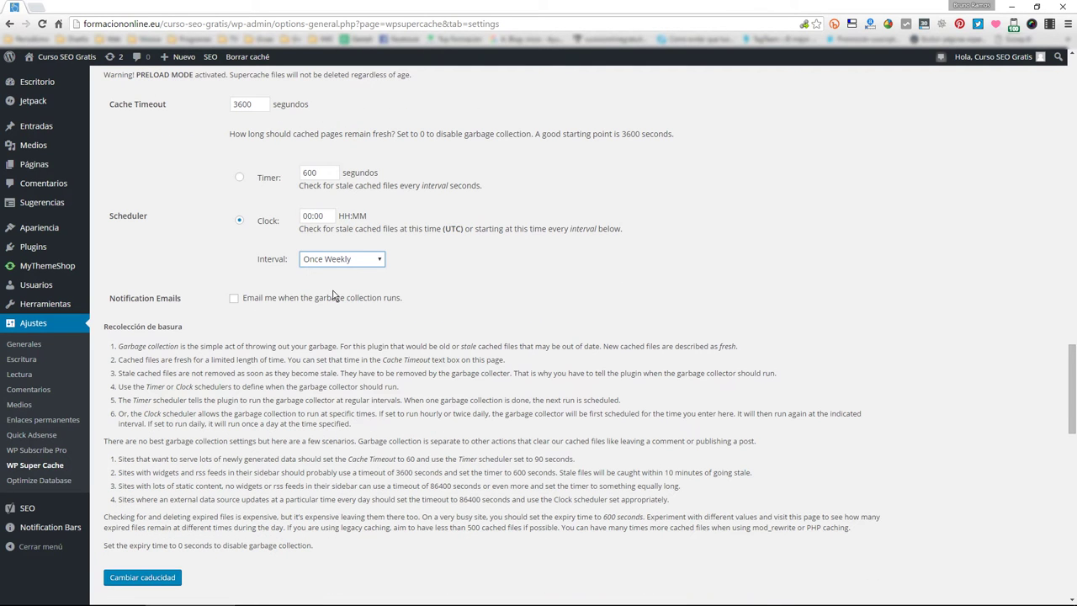
- Exclude feeds (is_feed) and search pages (is_search) from caching and save the page-type exclusions
scroll(353, 303, down, 4)
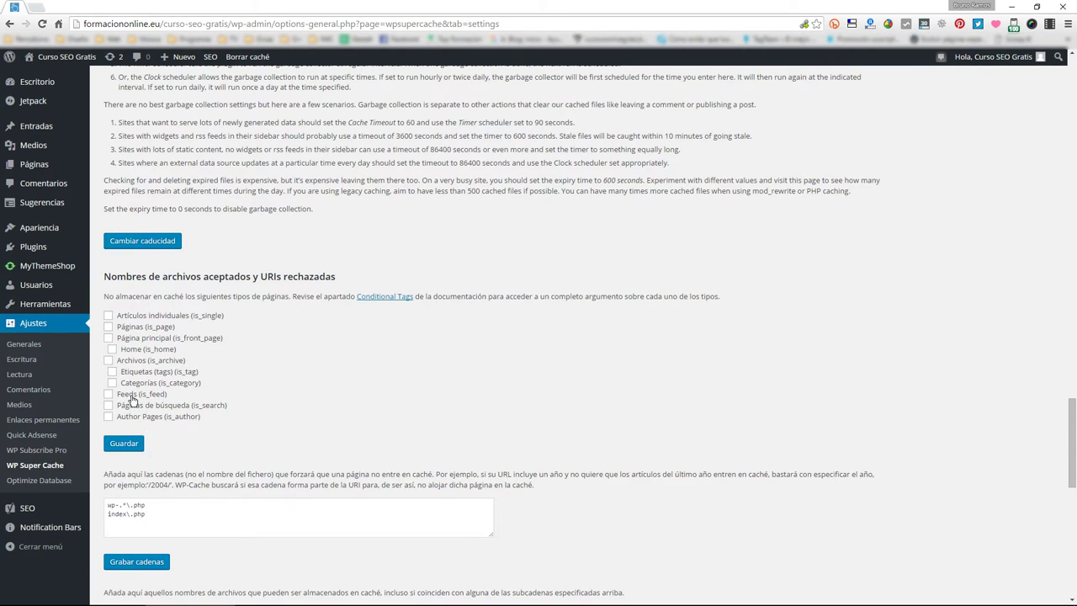
click(112, 372)
click(108, 395)
click(108, 406)
click(112, 373)
click(109, 405)
drag(179, 356, 142, 354)
click(101, 301)
scroll(150, 424, down, 3)
scroll(150, 424, up, 2)
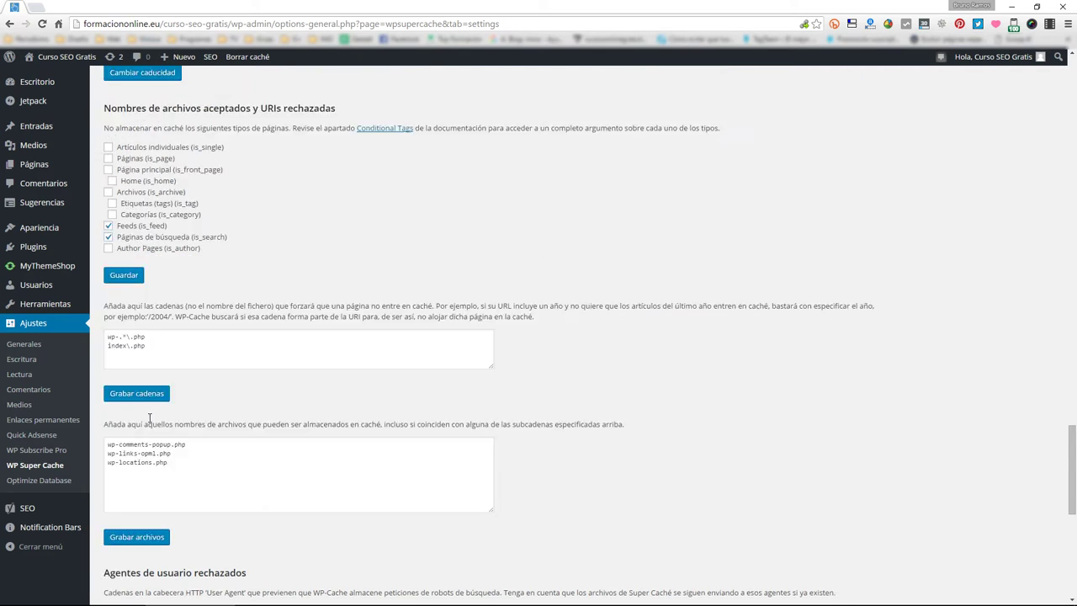
click(126, 388)
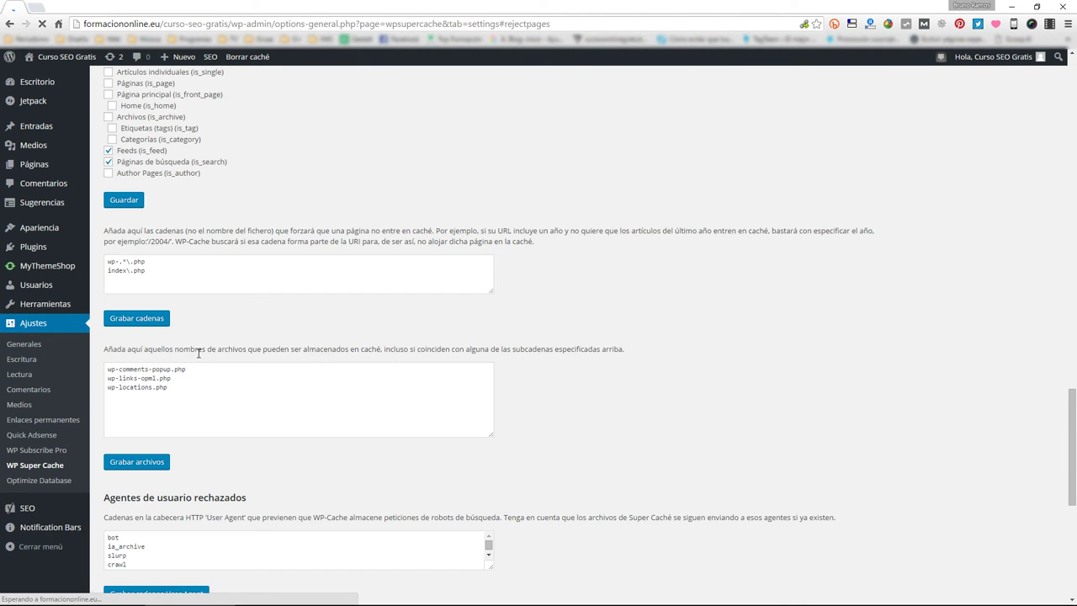
- Examine the list of file names that may be cached even when they match the rejected strings
scroll(172, 293, down, 1)
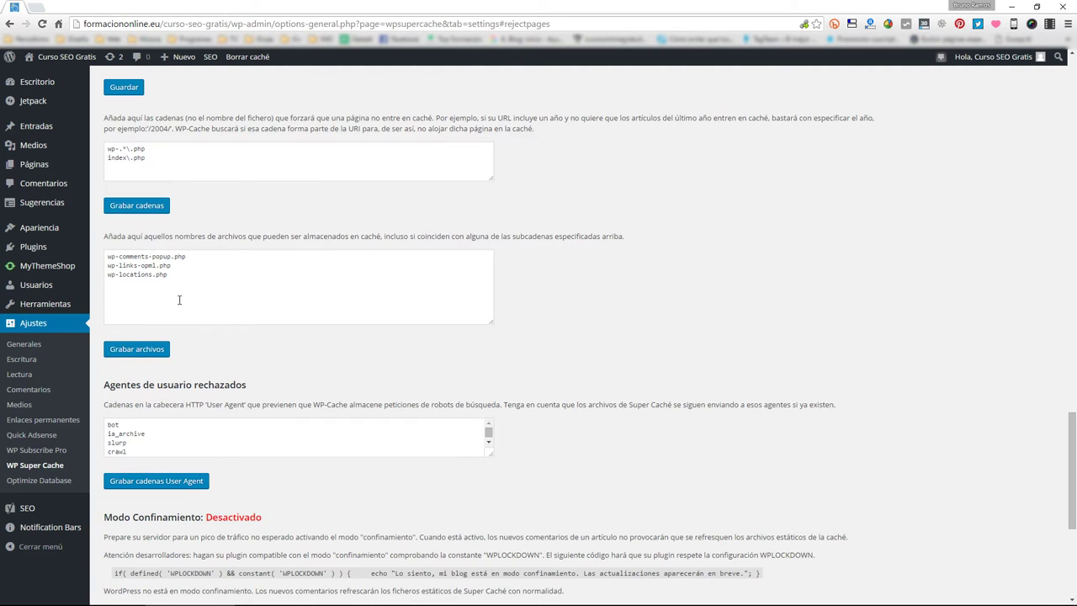
click(200, 290)
key(ctrl+a)
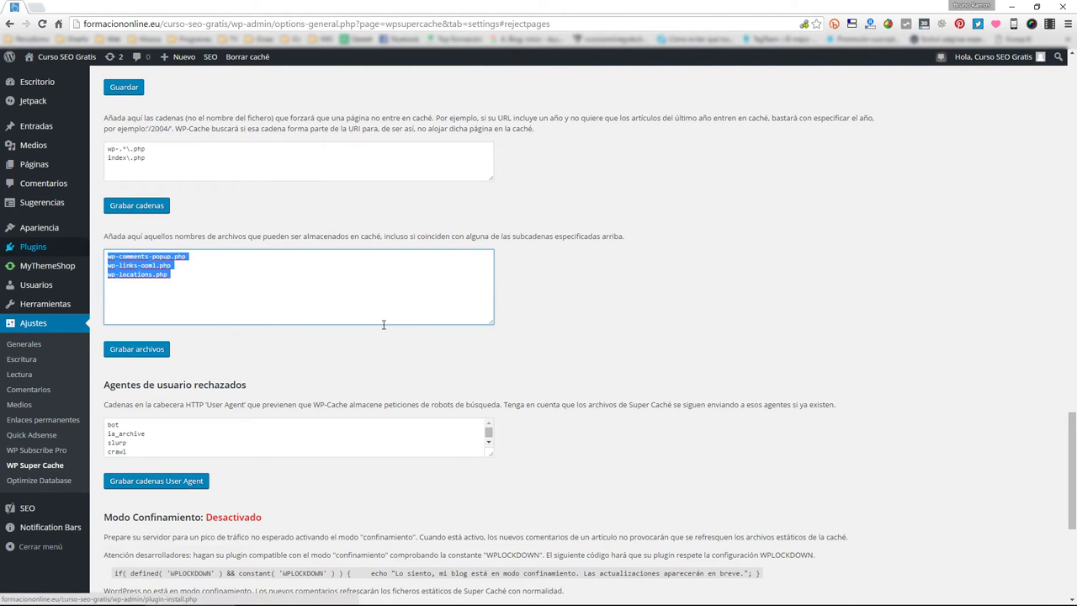
click(387, 317)
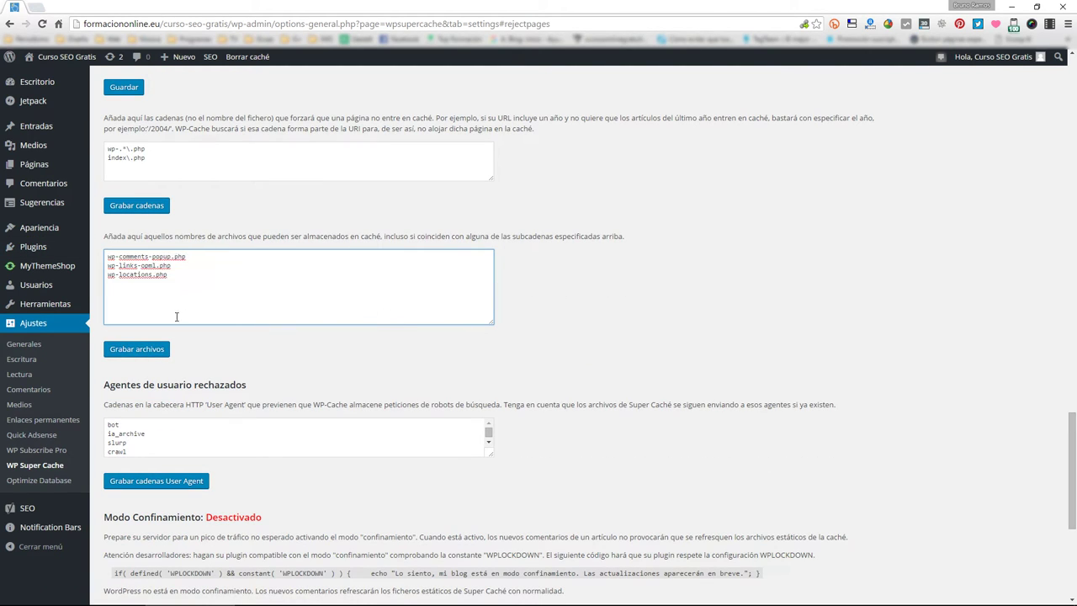
drag(190, 275, 115, 253)
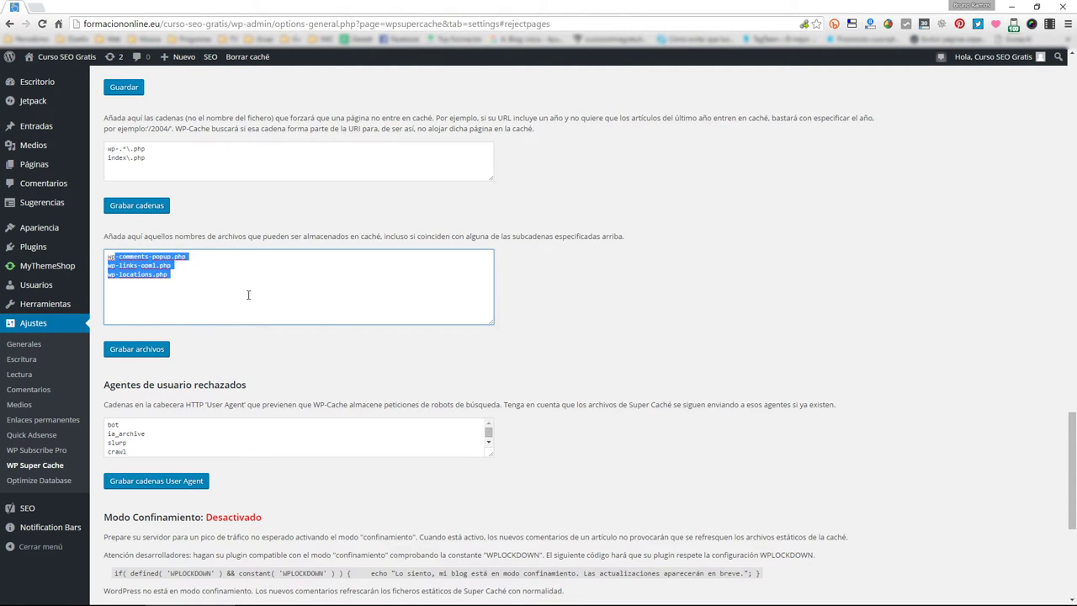
click(166, 285)
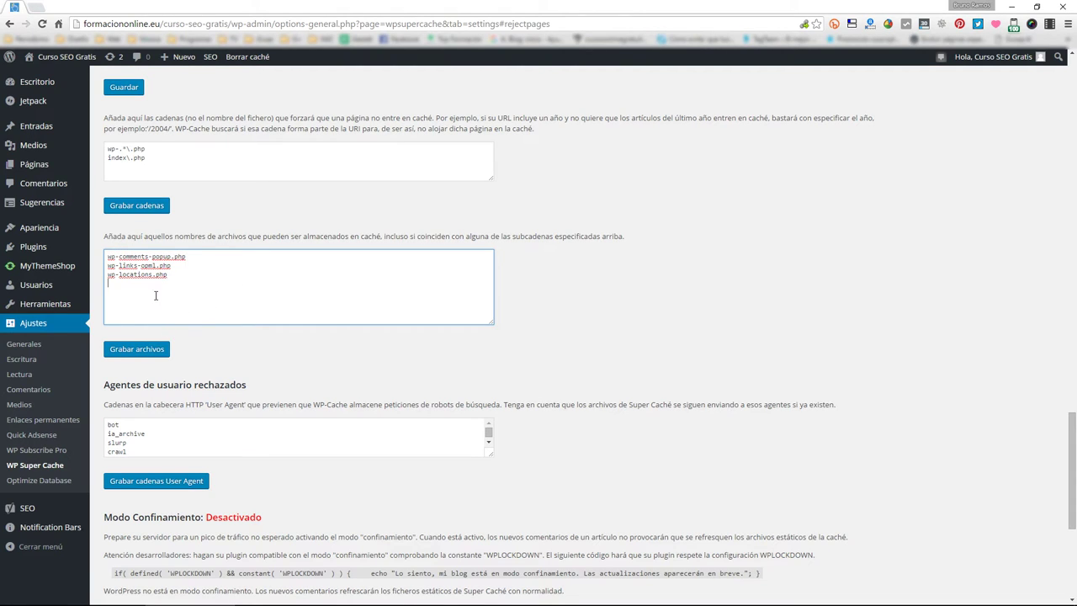
drag(172, 277, 145, 276)
- Enlarge the rejected user agents box to read its entries, and review the lockdown mode and direct cached files sections
scroll(194, 385, down, 2)
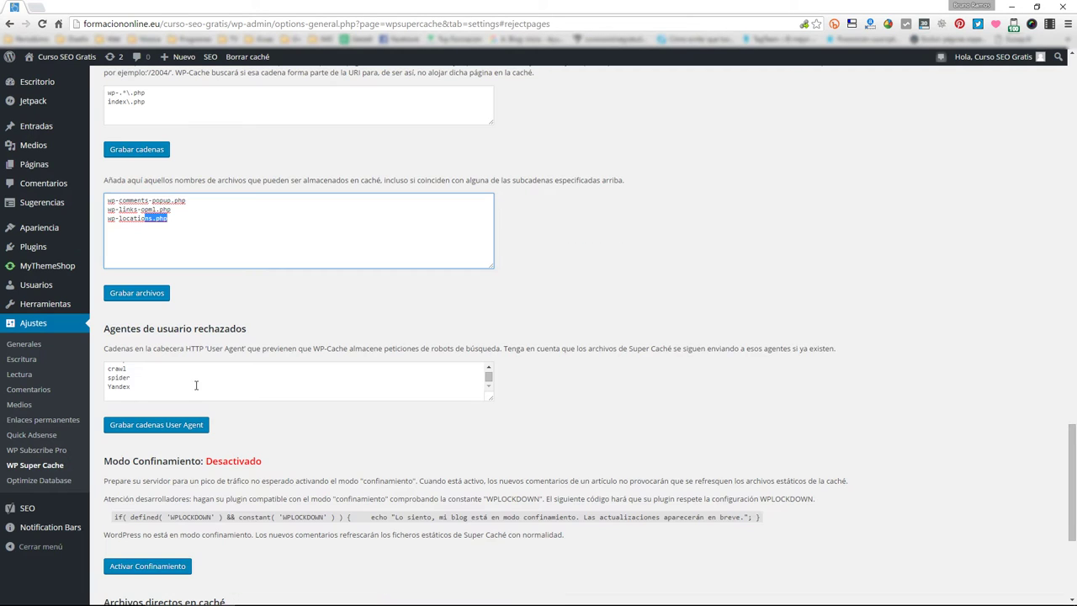
drag(491, 399, 495, 476)
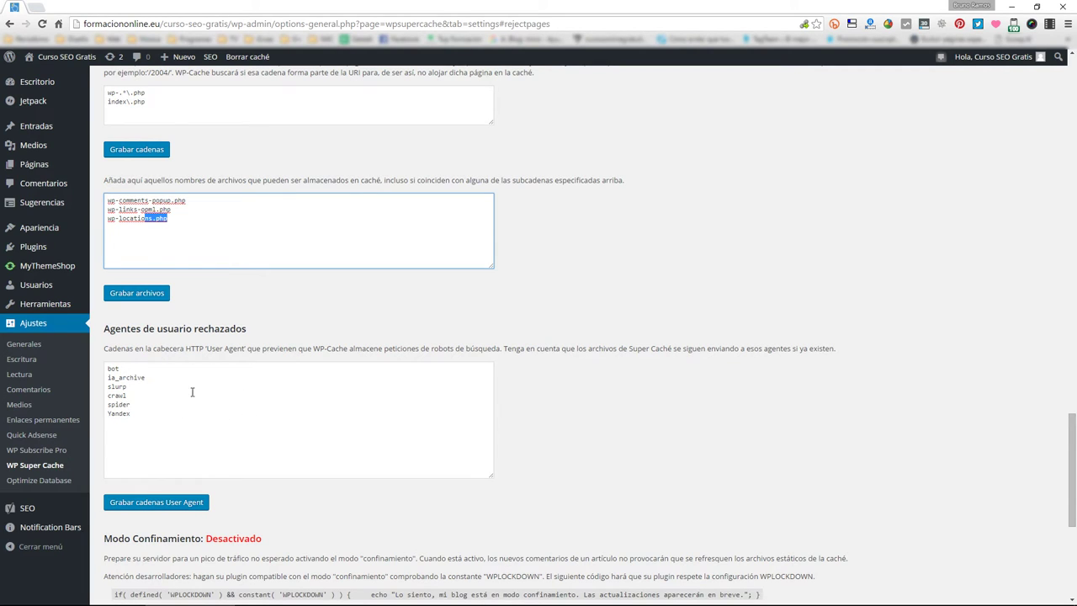
drag(188, 413, 98, 362)
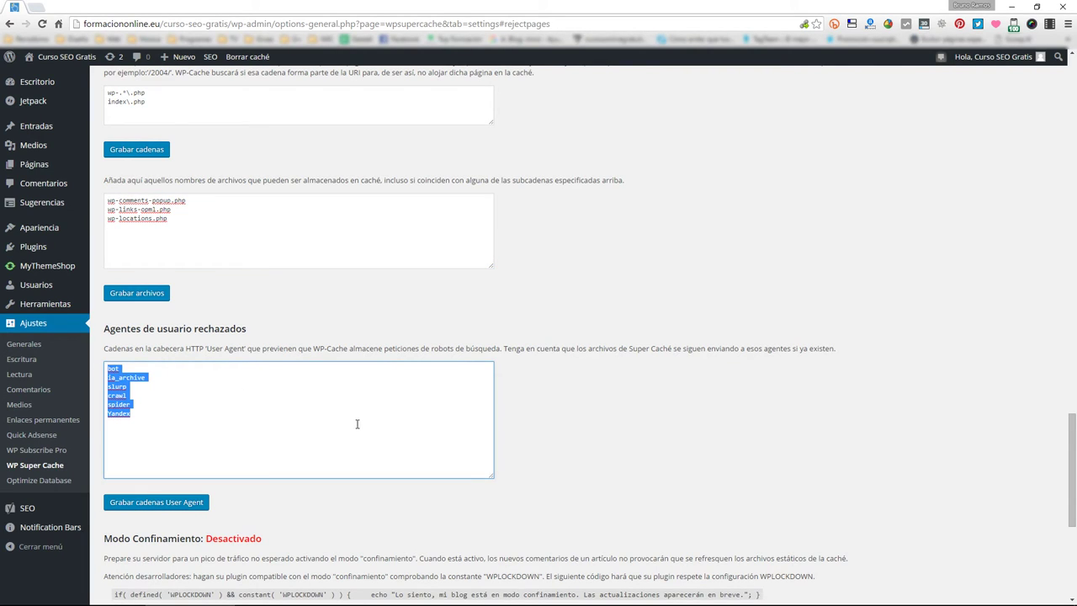
scroll(357, 425, down, 4)
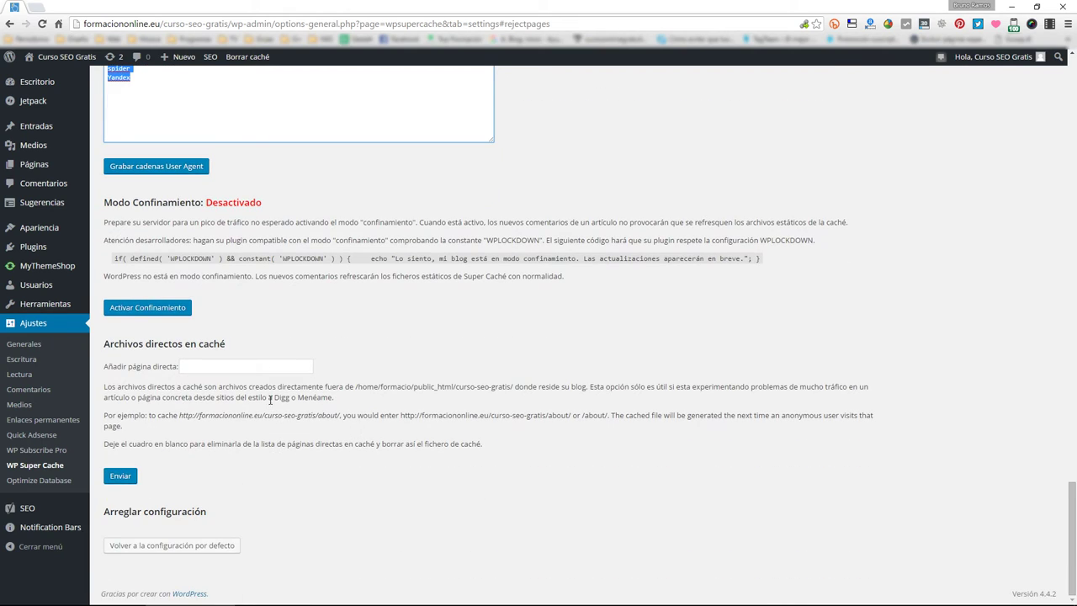
click(229, 328)
key(Home)
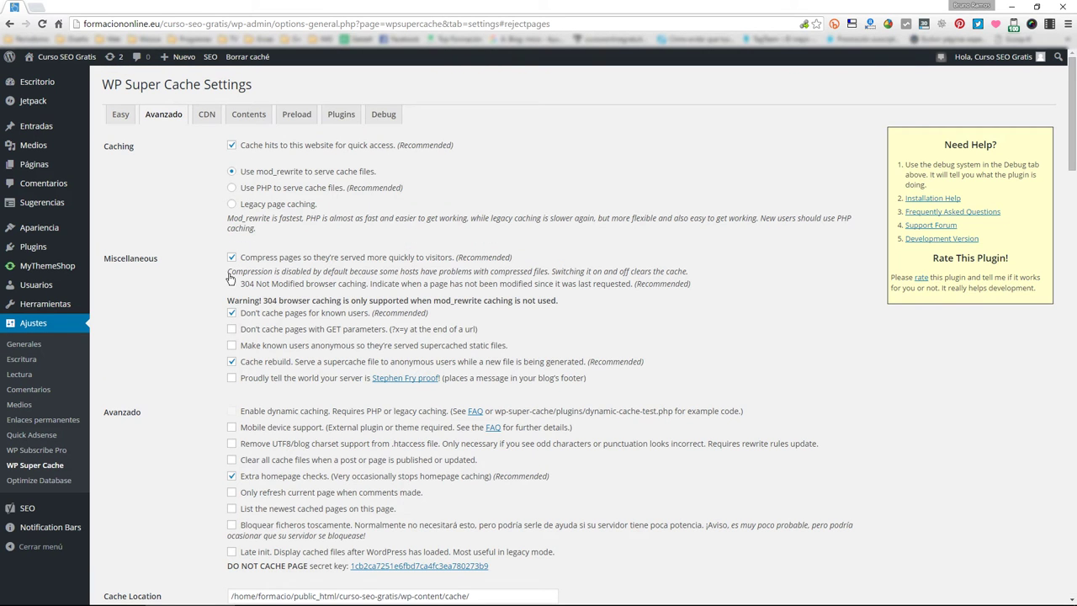
- Look over the CDN settings, and regenerate the cache stats for the cached contents
click(216, 116)
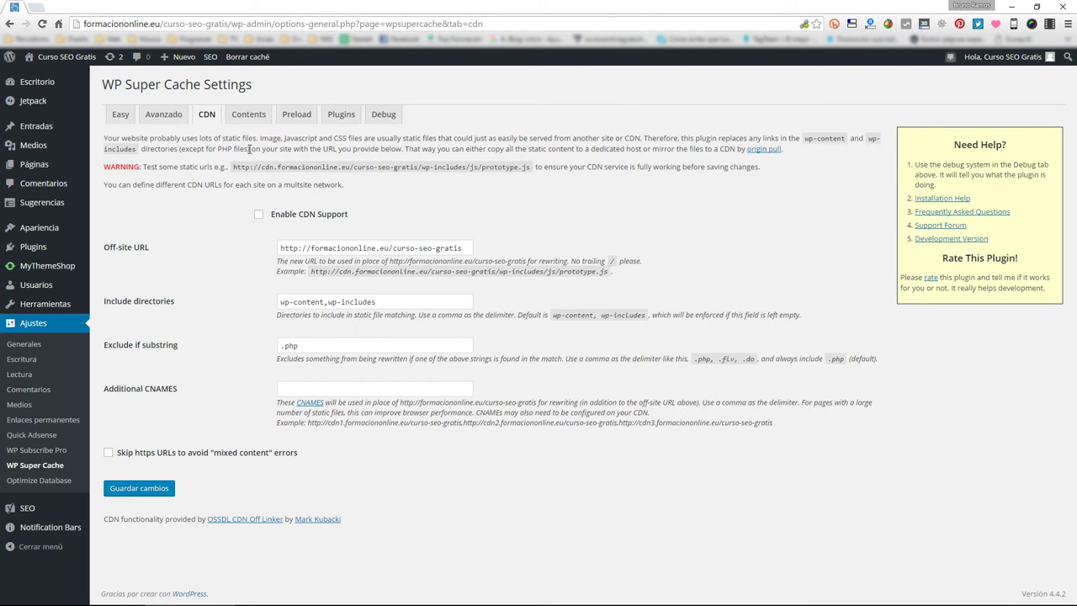
click(247, 121)
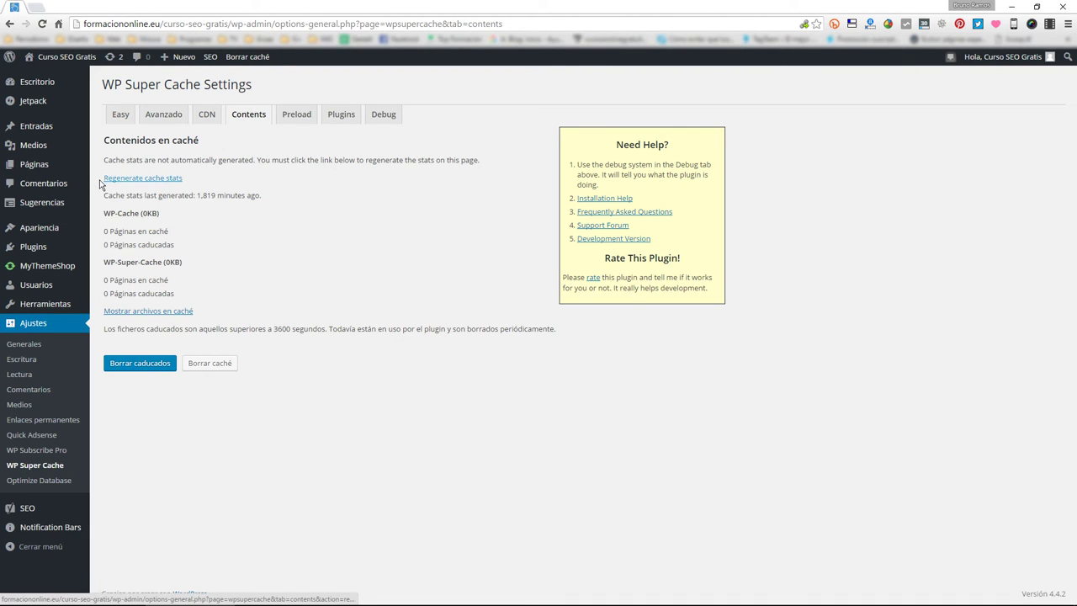
drag(175, 195, 265, 207)
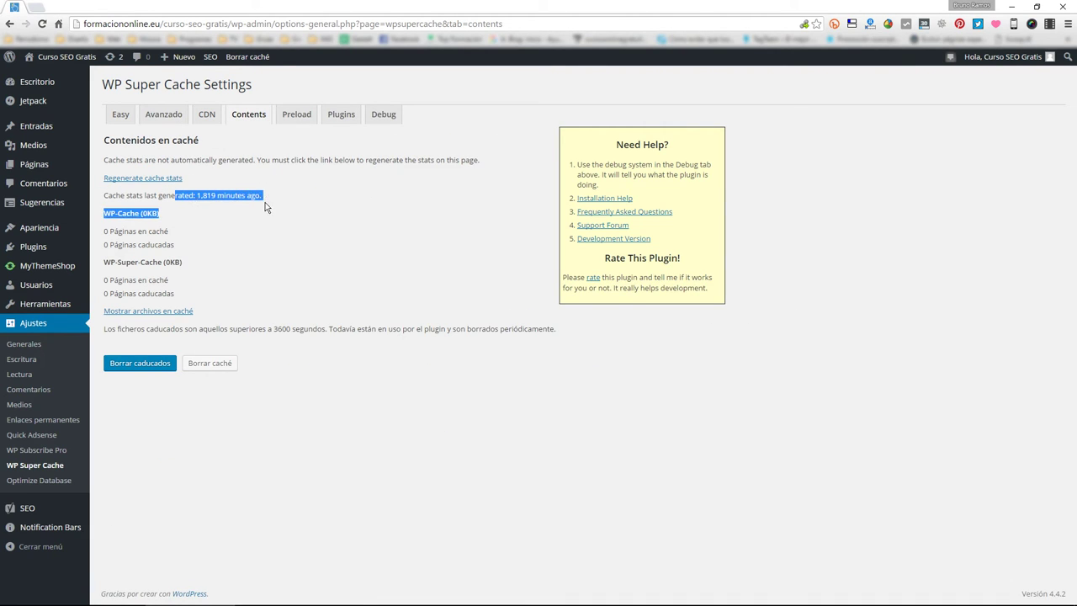
click(207, 196)
double_click(206, 195)
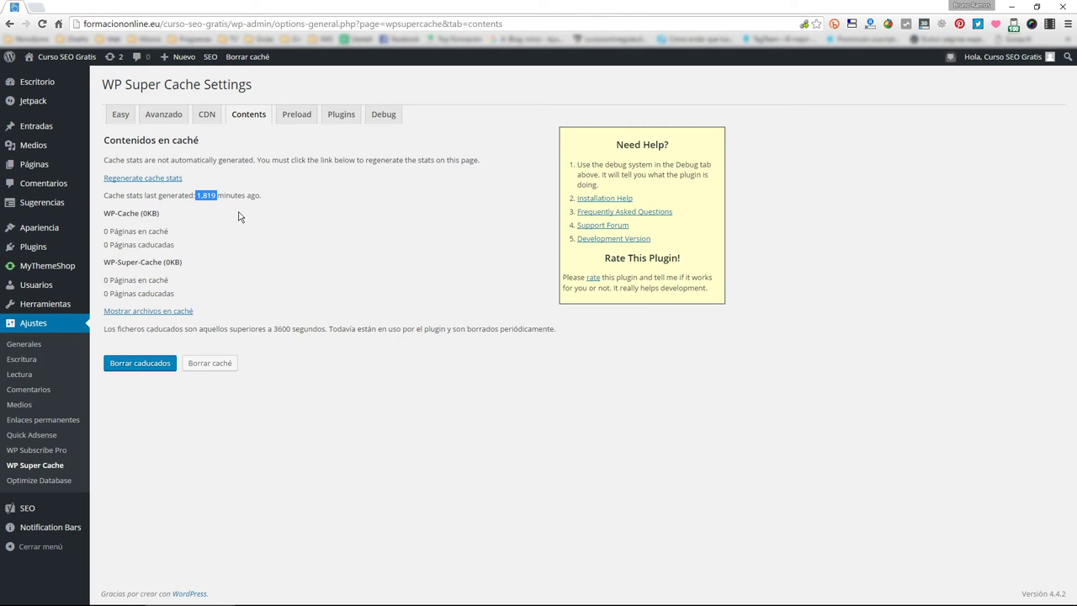
click(149, 180)
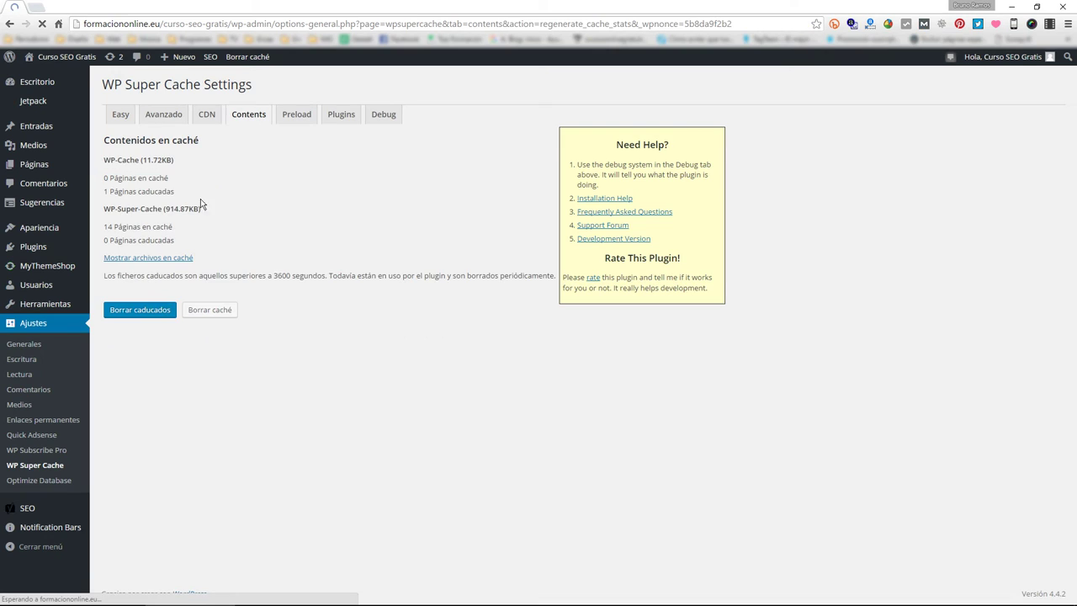
- Show the list of cached files and review its entries against the WP-Cache and WP-Super-Cache page counts
drag(104, 137, 153, 229)
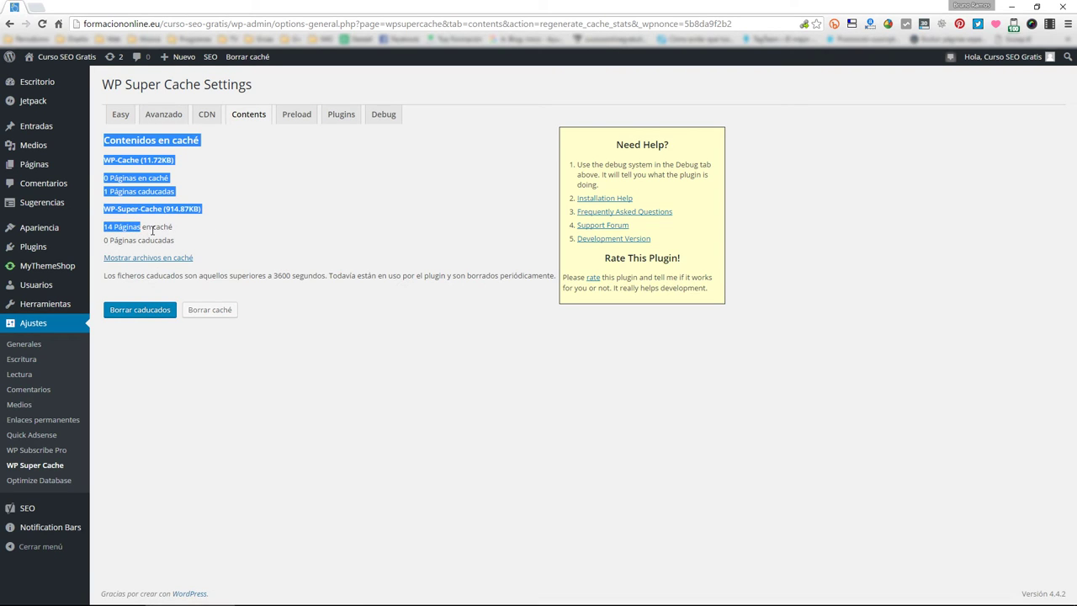
click(195, 233)
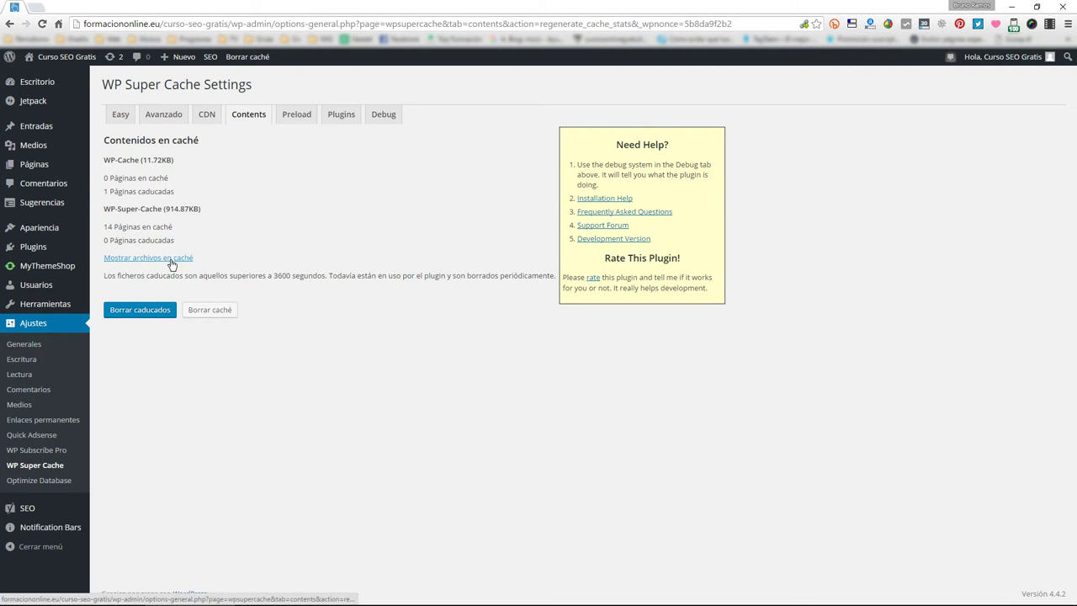
click(171, 260)
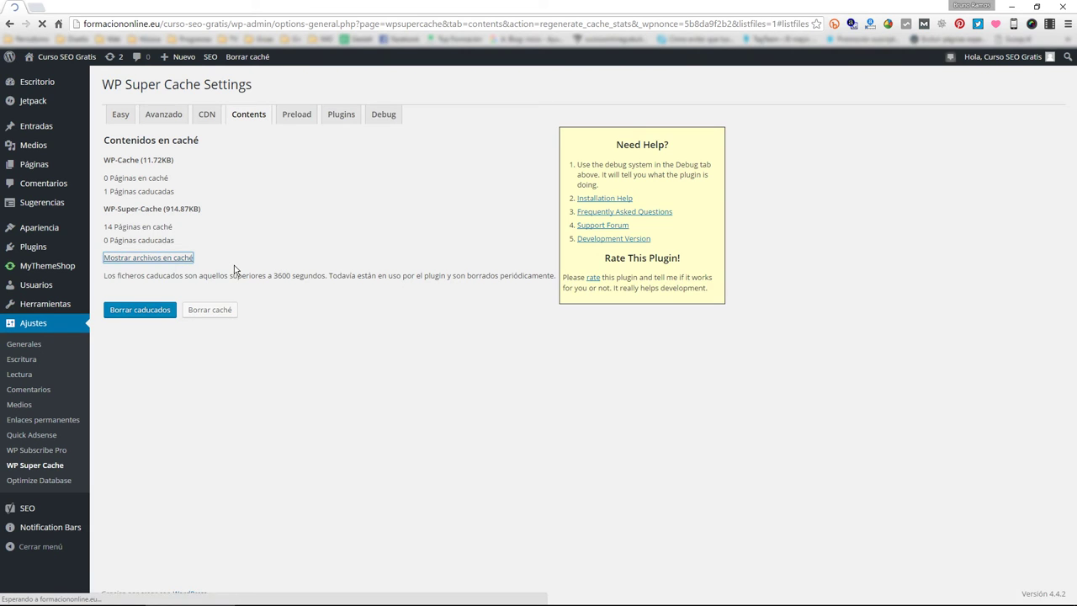
scroll(394, 321, down, 3)
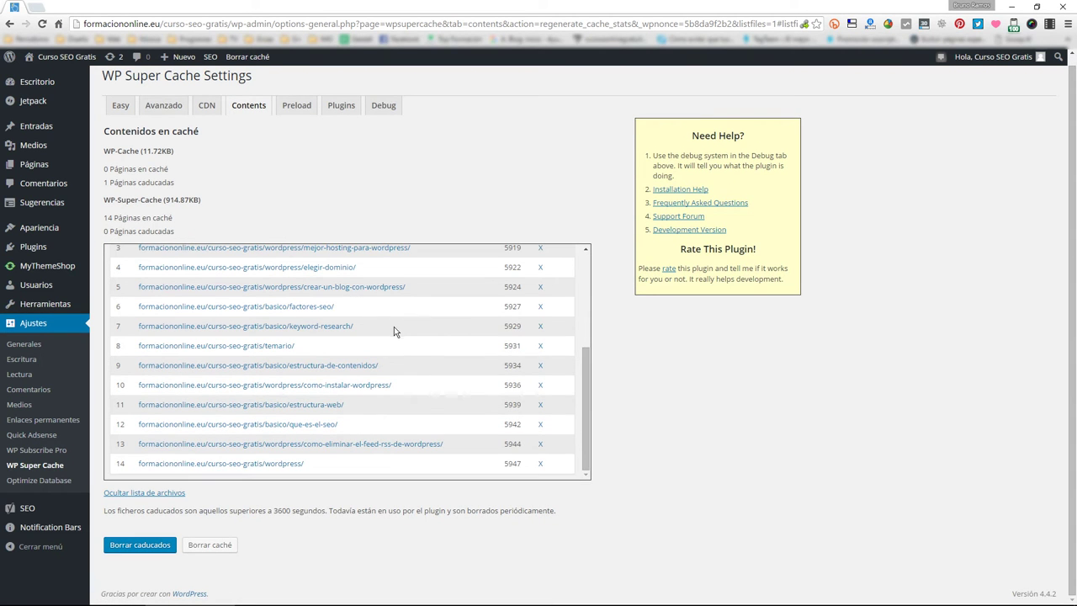
scroll(338, 404, up, 5)
scroll(338, 412, down, 5)
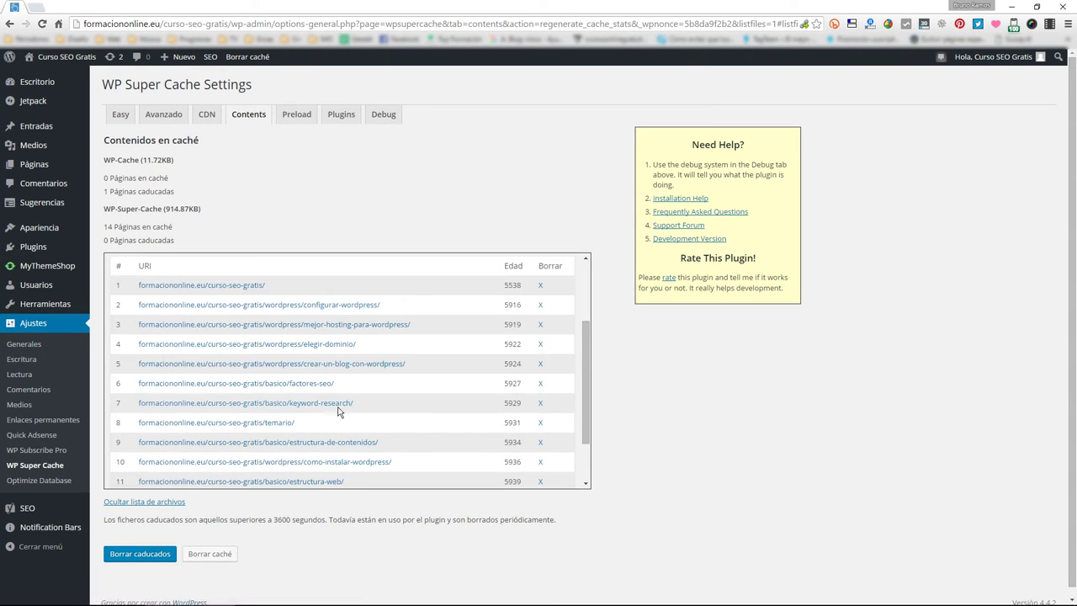
scroll(266, 403, up, 5)
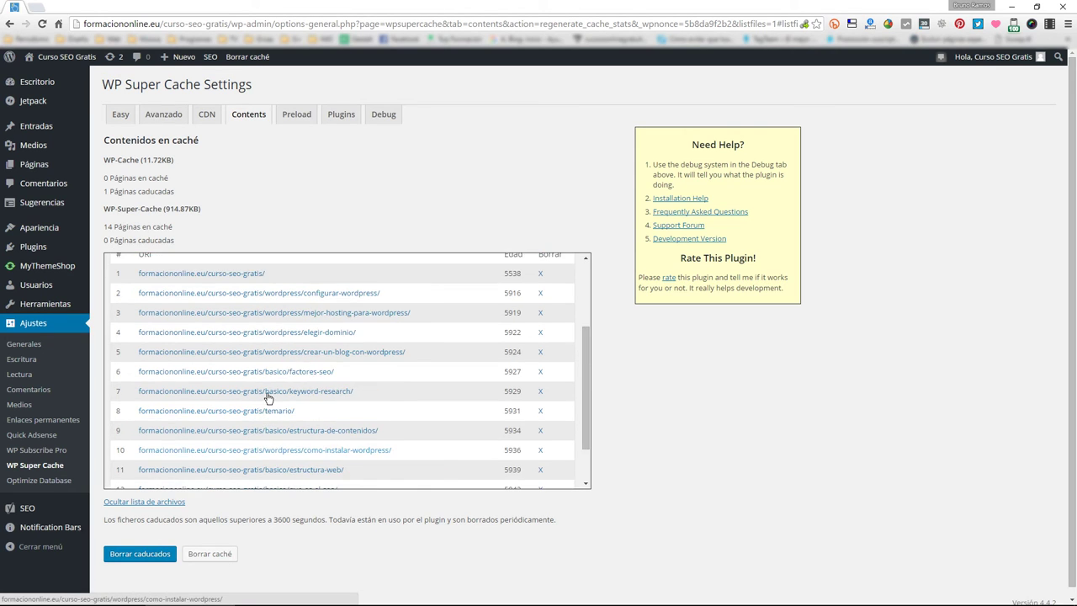
mouse_move(103, 226)
mouse_down()
mouse_move(131, 227)
mouse_move(103, 228)
mouse_up()
click(131, 227)
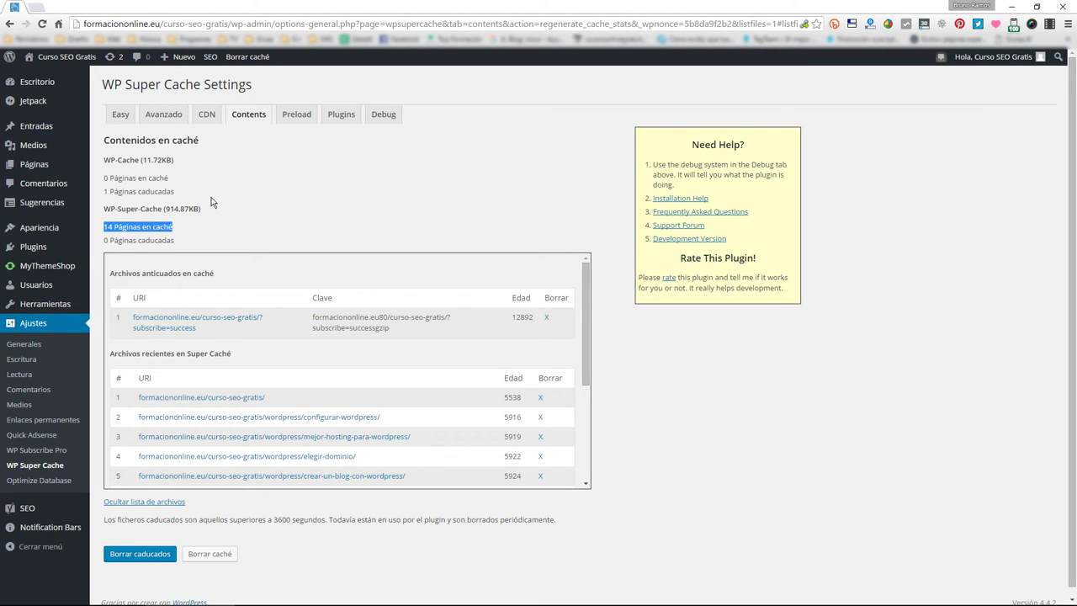
- Delete the entire cache and the expired cached files
scroll(241, 564, down, 1)
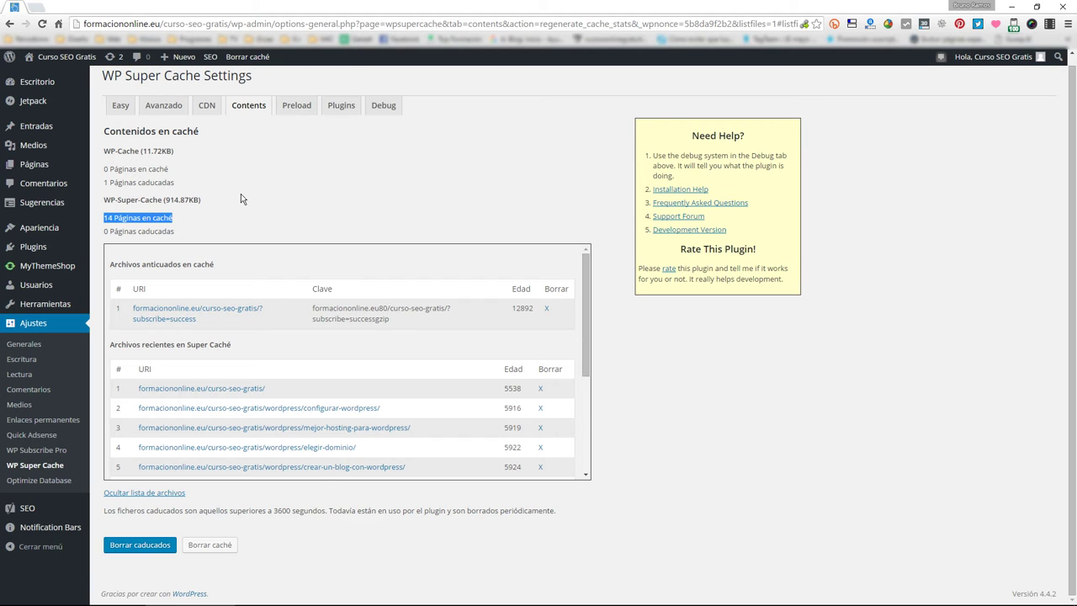
click(218, 545)
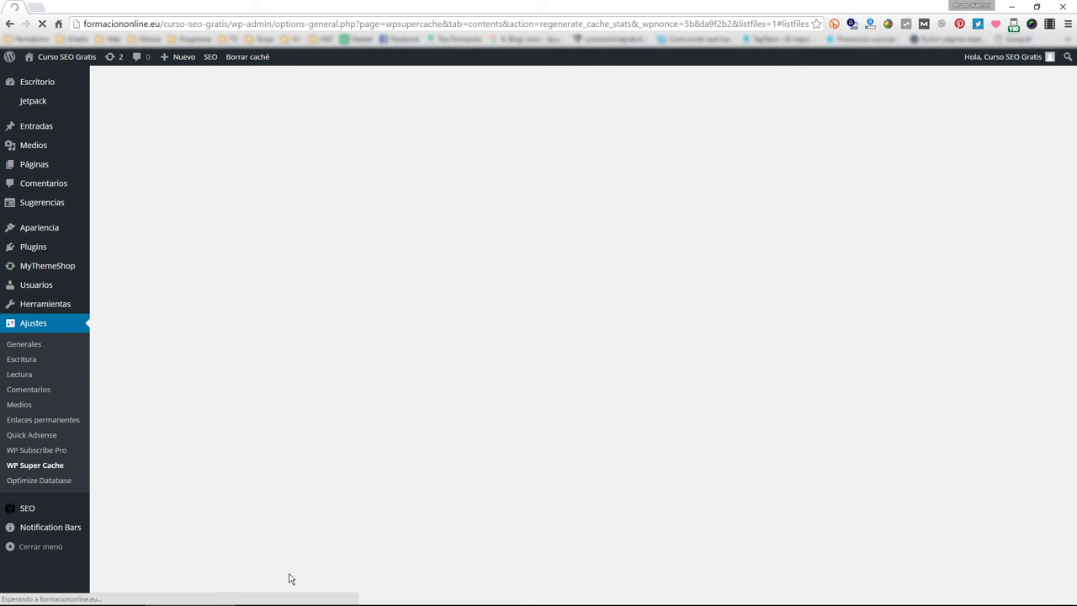
click(141, 545)
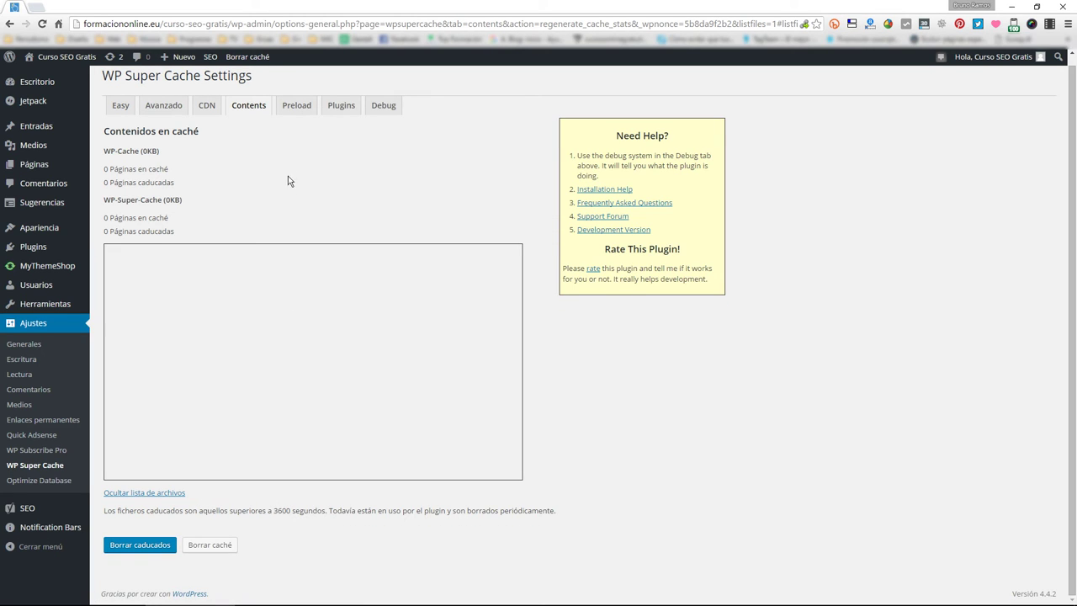
- Review the preload settings for the refresh interval, preload mode, and preloading of tags, categories and other taxonomies
click(296, 113)
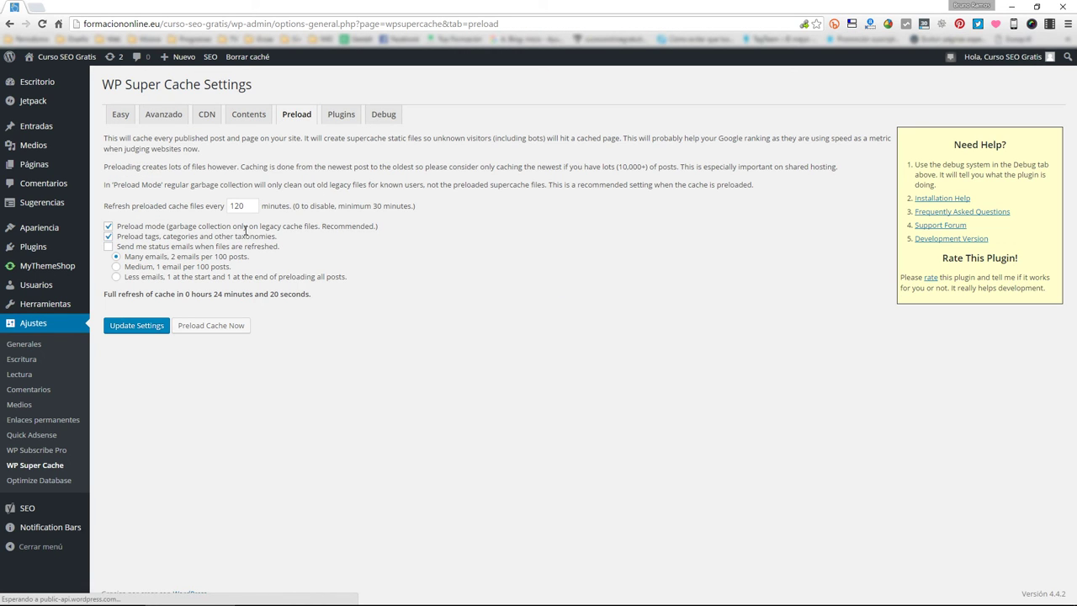
drag(251, 203, 219, 202)
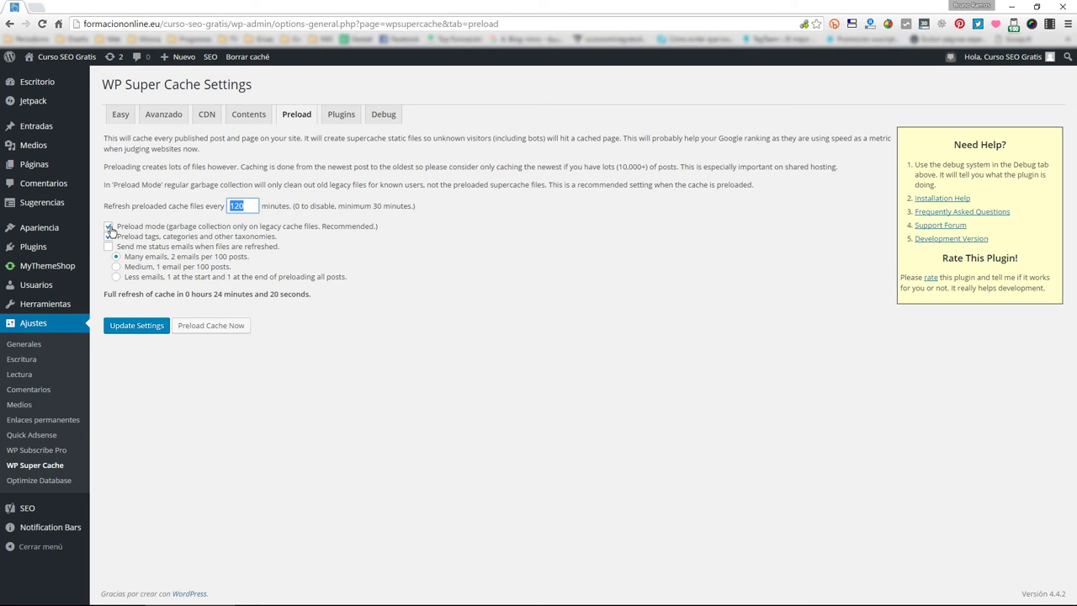
drag(117, 225, 302, 225)
click(217, 237)
drag(185, 225, 256, 226)
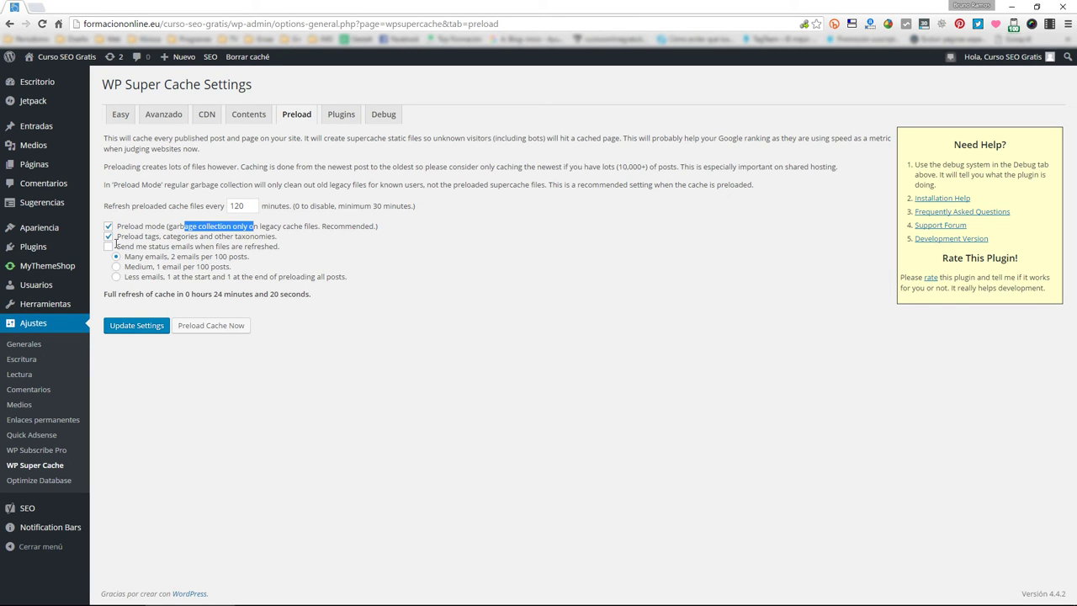
drag(128, 236, 305, 233)
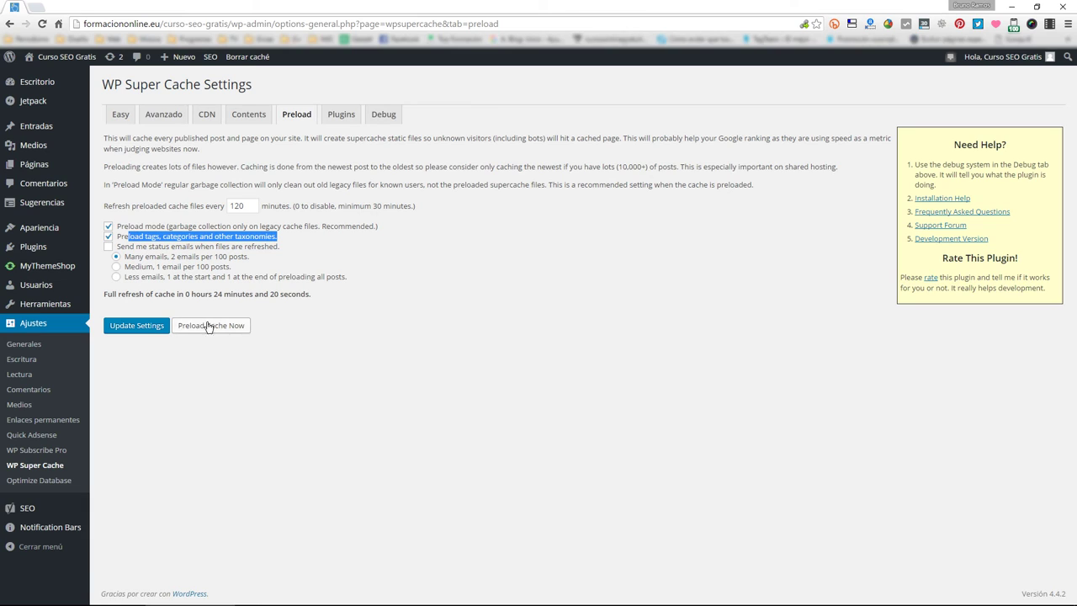
- Check the time remaining until the full cache refresh, and start preloading the cache immediately
drag(209, 294, 300, 290)
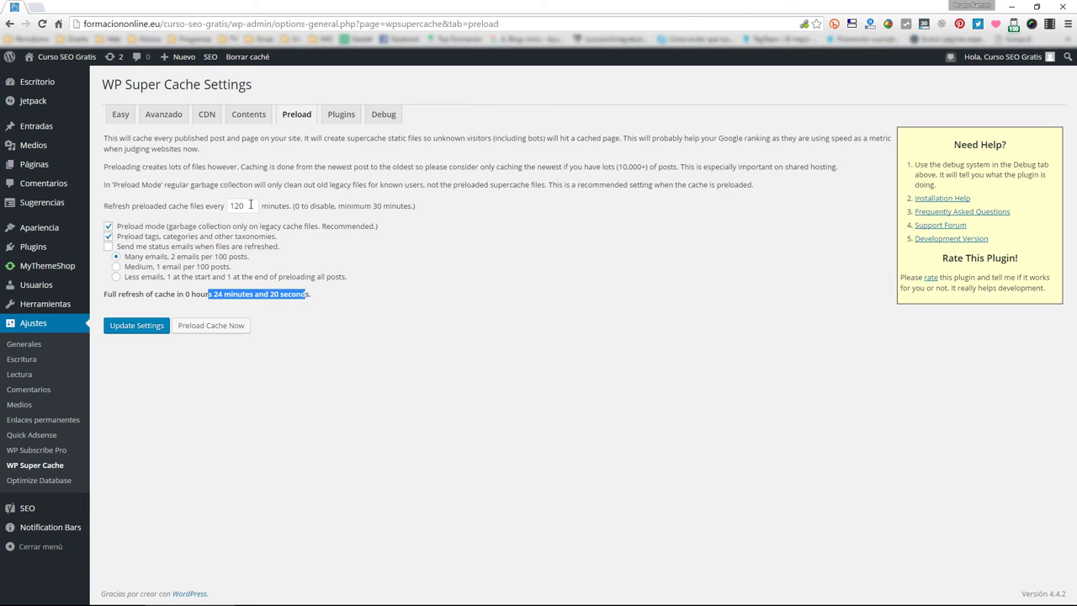
key(shift+Tab)
drag(213, 294, 313, 291)
click(216, 293)
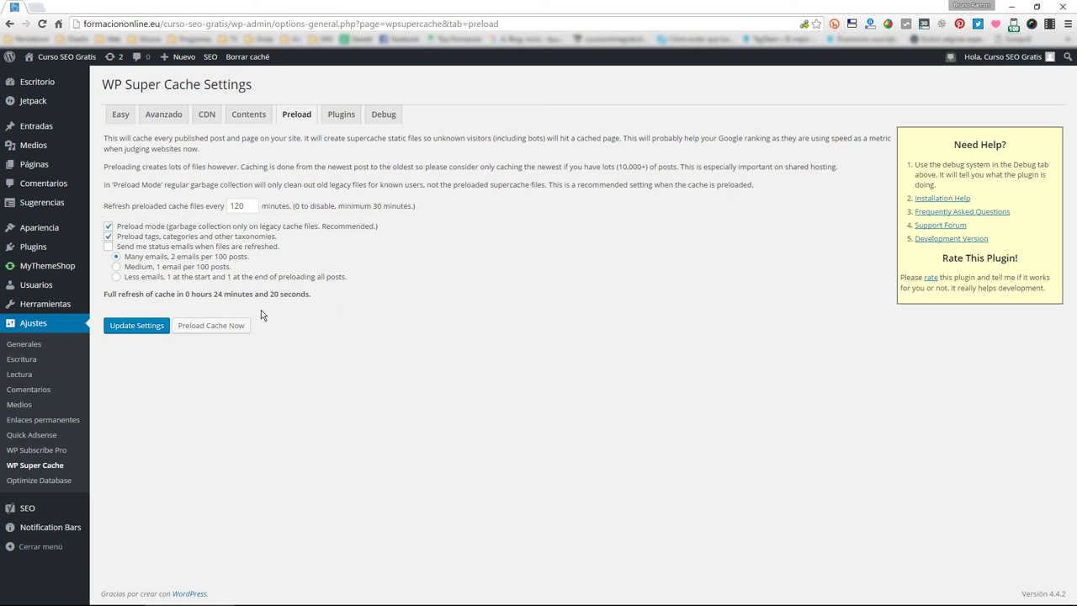
click(210, 326)
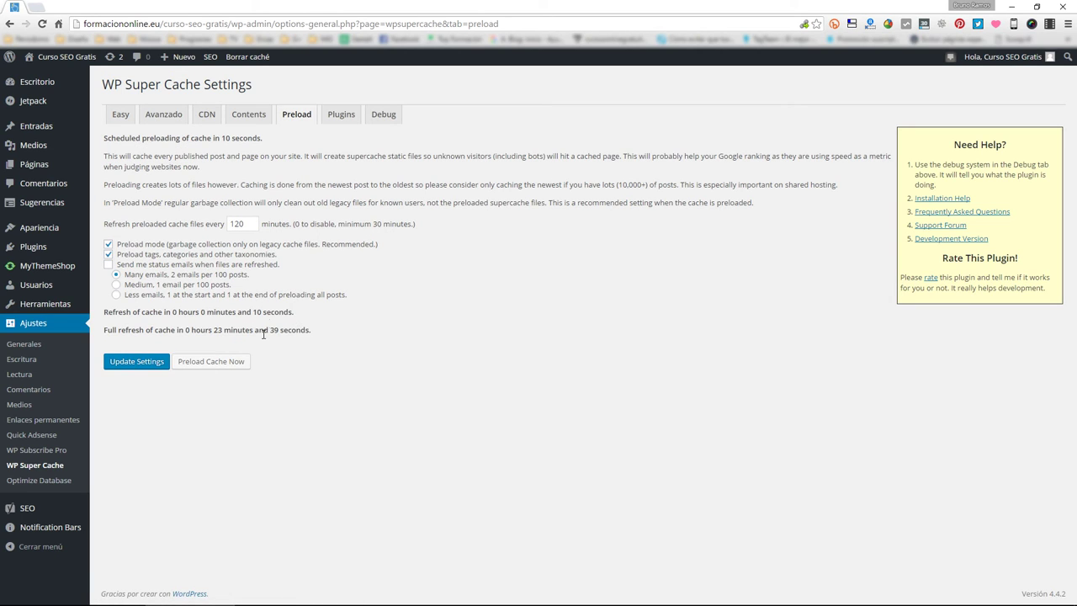
- Return to the cached contents, regenerate the cache stats and check the page counts
click(248, 114)
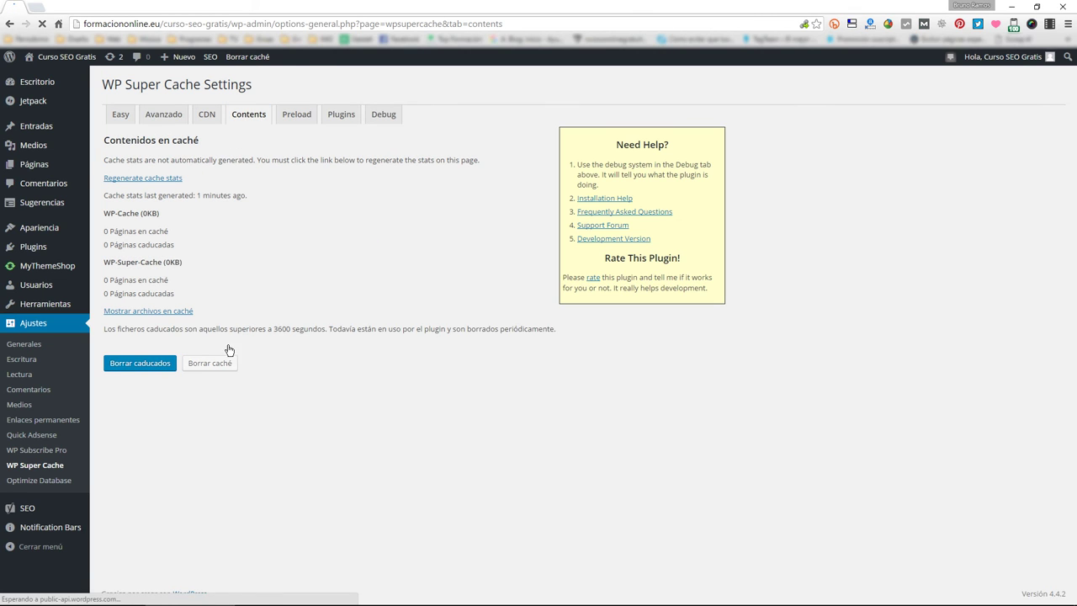
drag(106, 224, 142, 288)
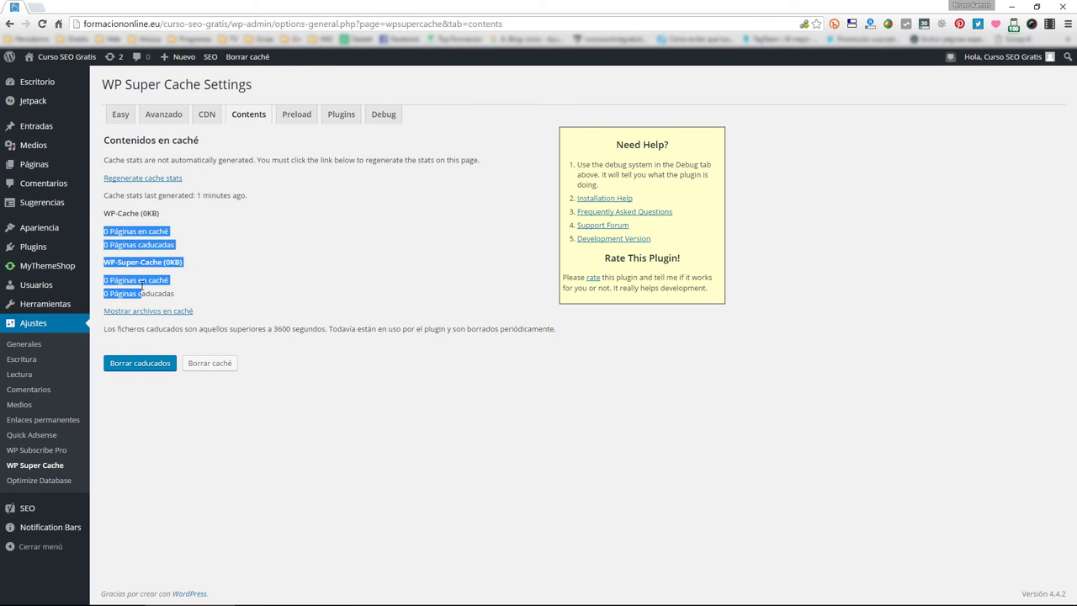
click(151, 179)
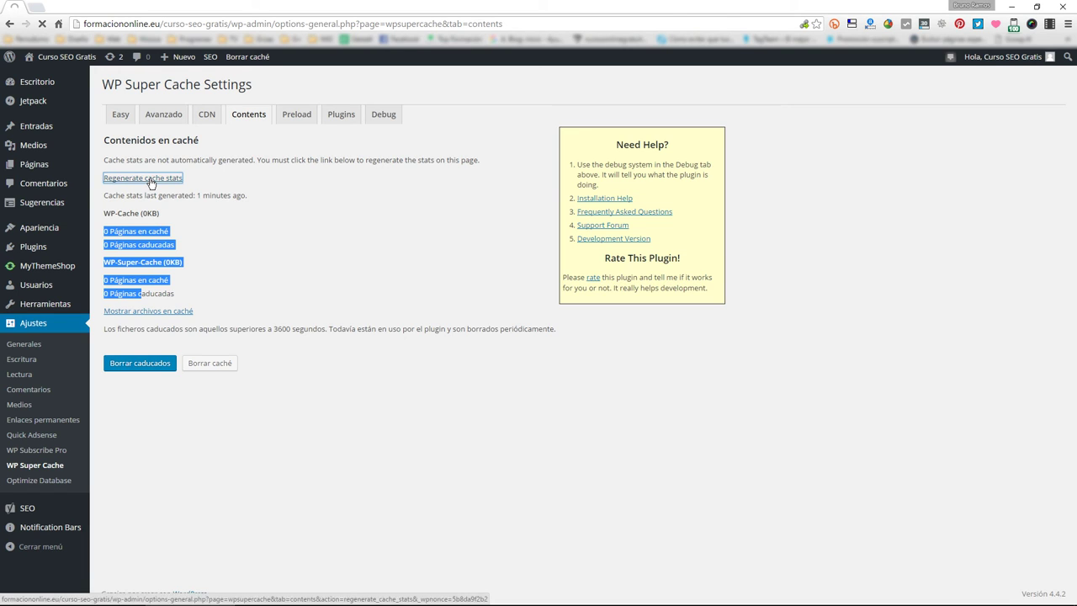
drag(100, 230, 135, 228)
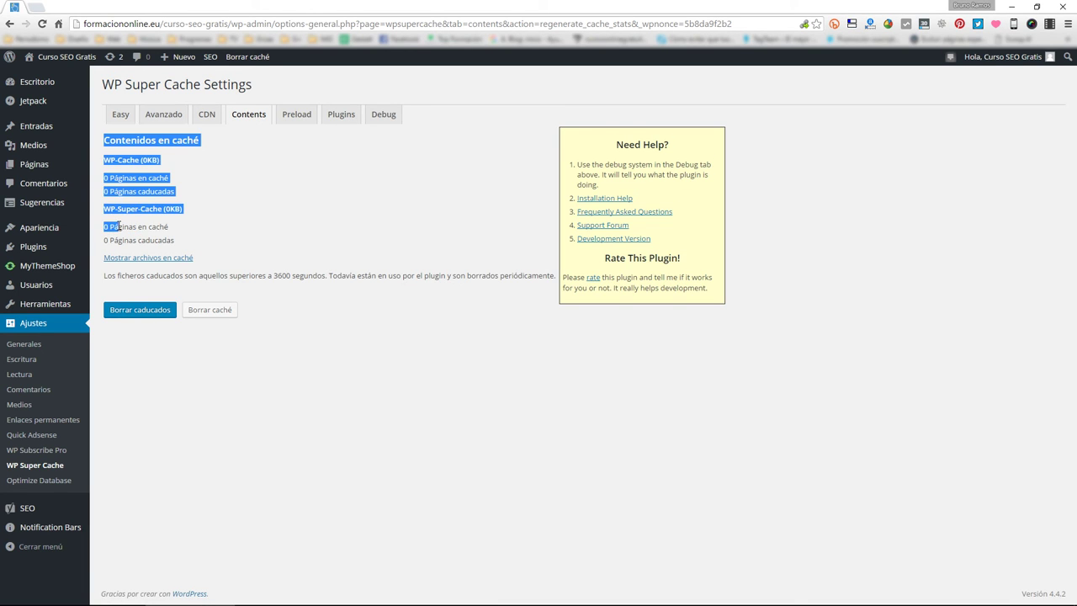
click(272, 162)
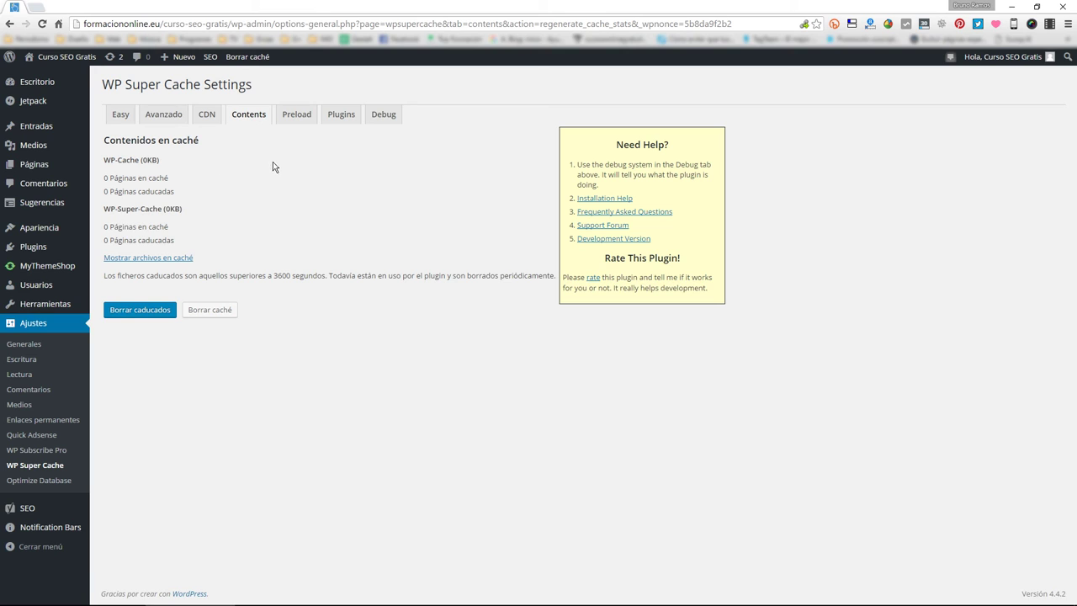
- Reload the cached contents, regenerate the stats again and list the cached files to examine the preloaded pages
click(260, 117)
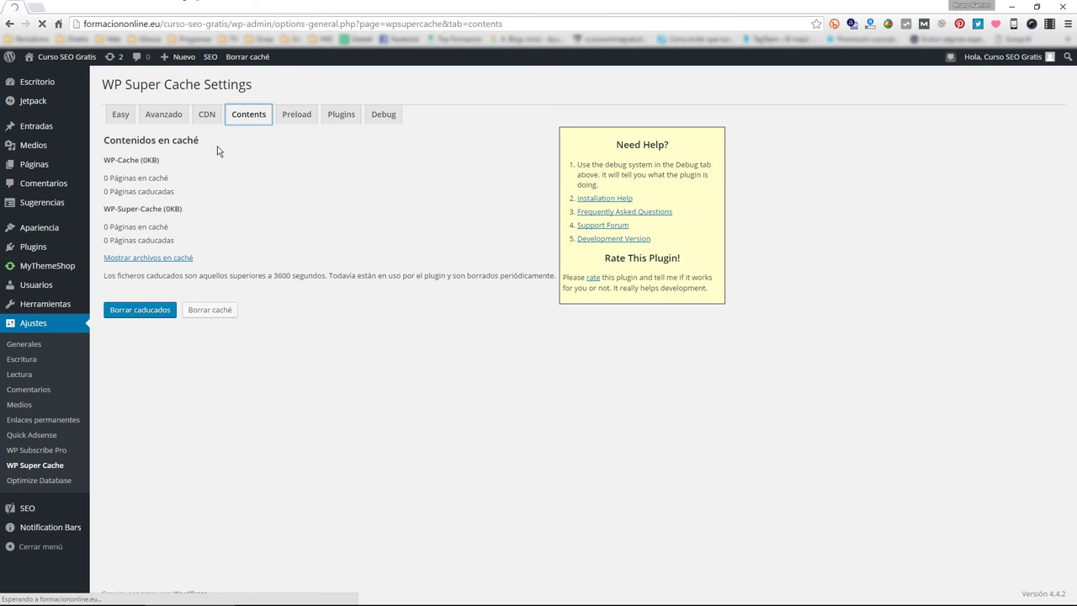
click(168, 179)
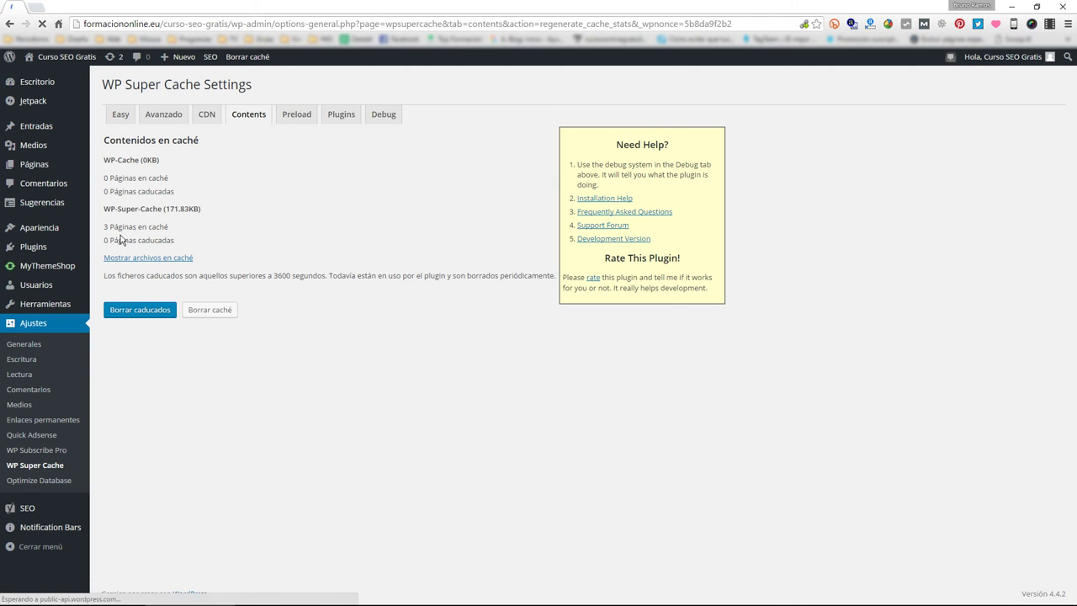
drag(103, 137, 154, 231)
click(127, 236)
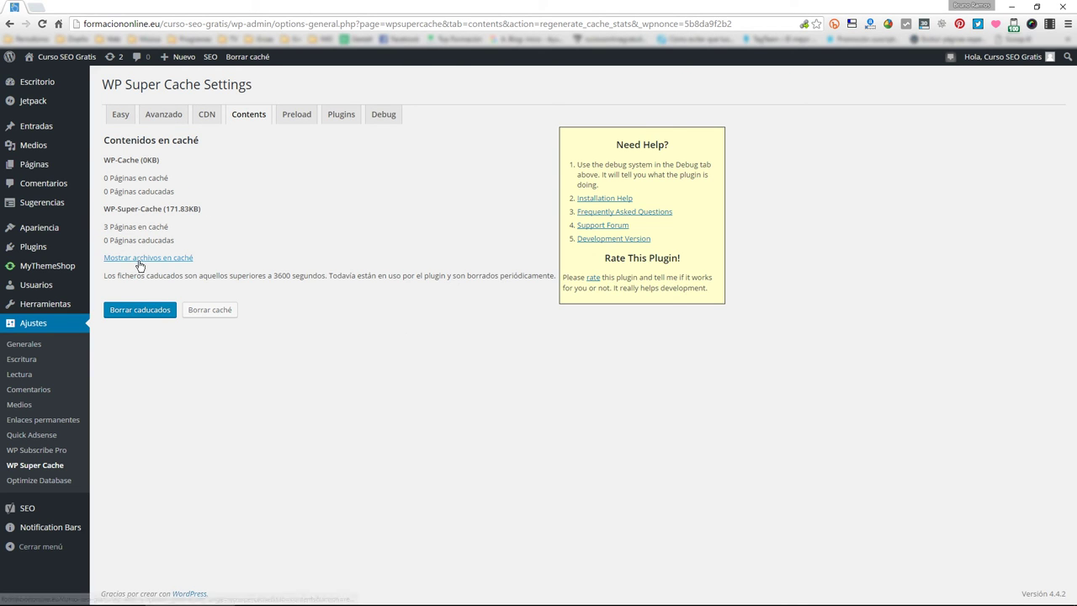
click(139, 258)
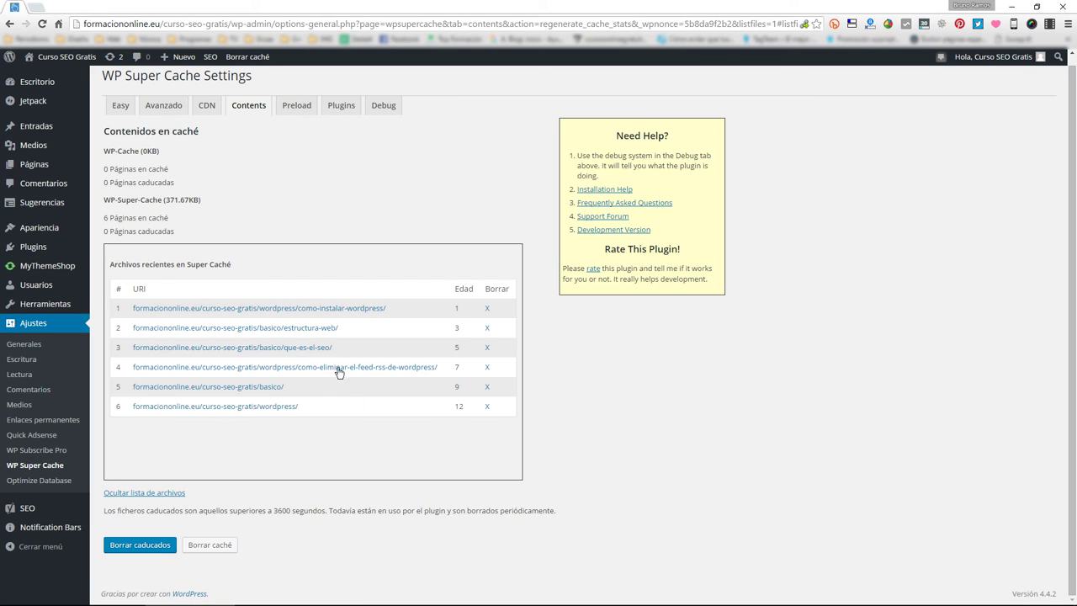
drag(309, 409, 244, 386)
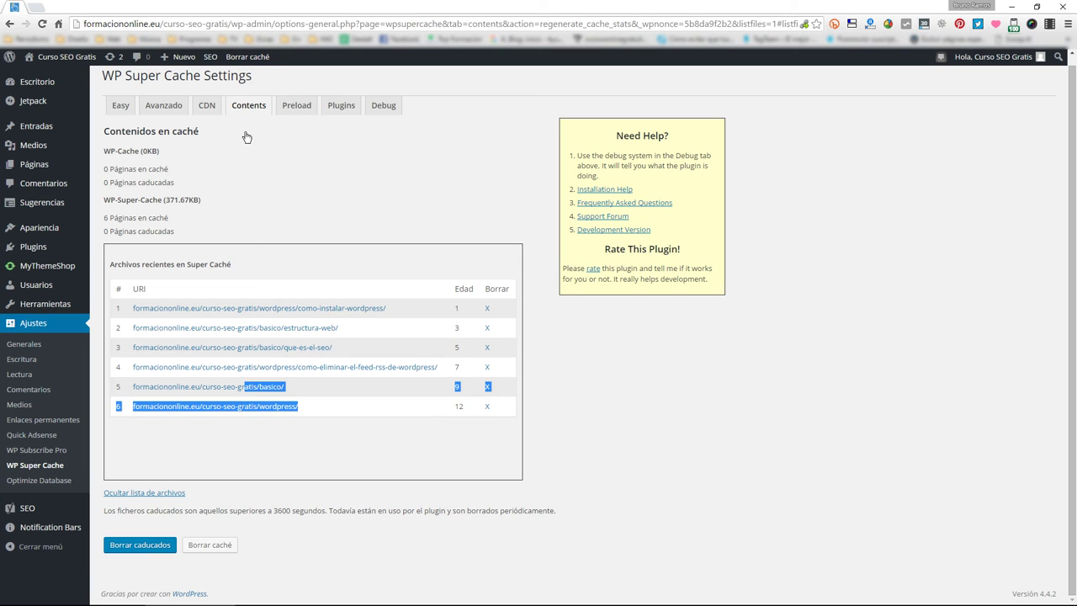
click(299, 195)
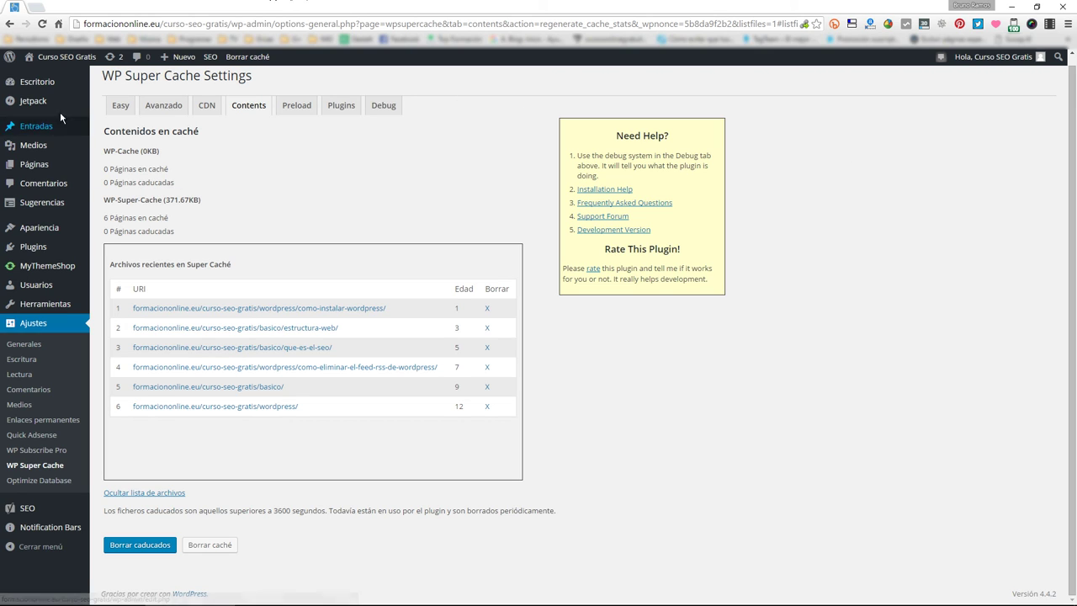
- Open the Easy settings of WP Super Cache
click(120, 106)
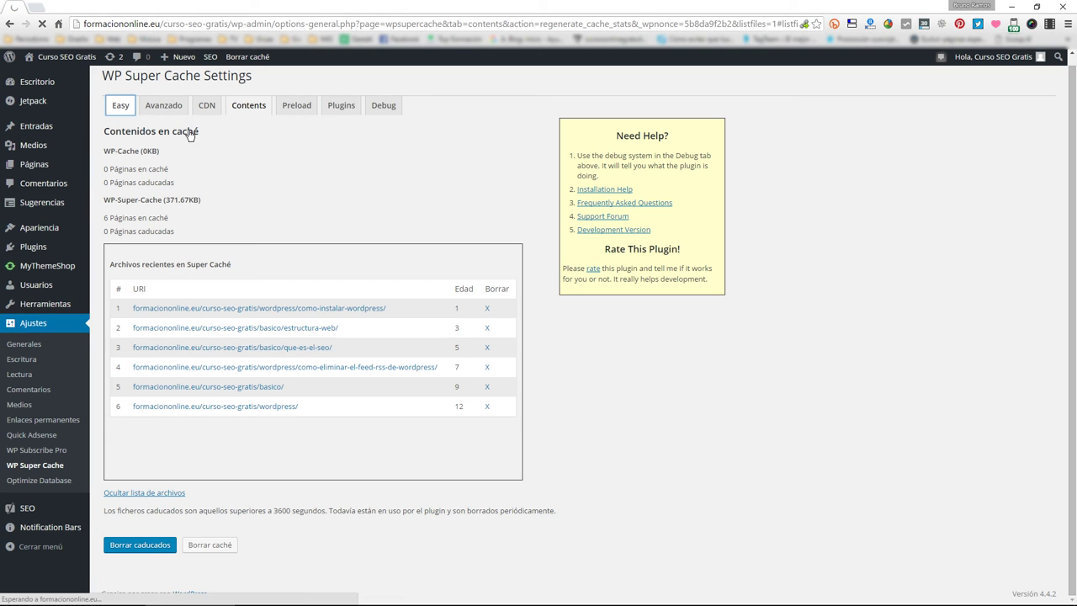